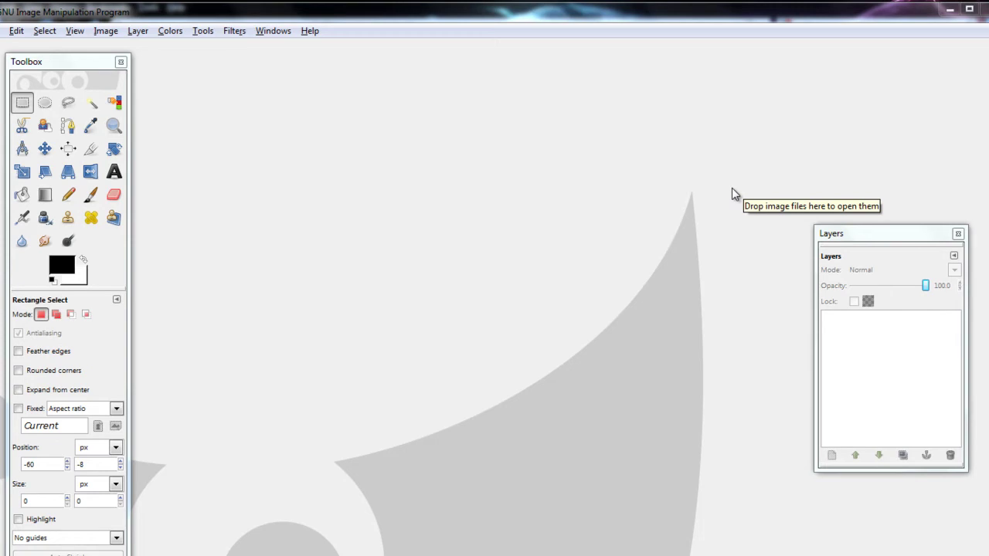
Dismiss the Windows color scheme prompt and look over the available dockable dialogs
click(57, 64)
click(835, 236)
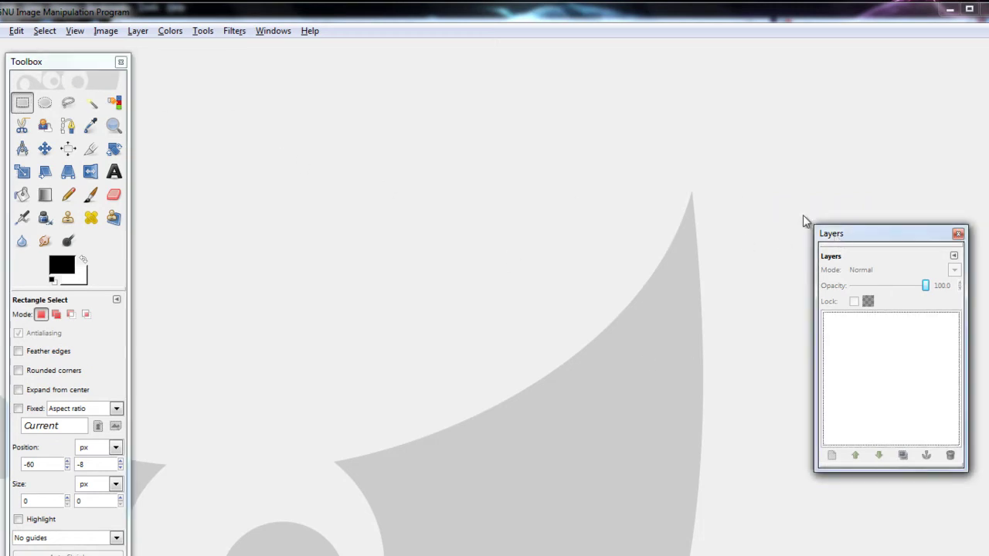
click(274, 31)
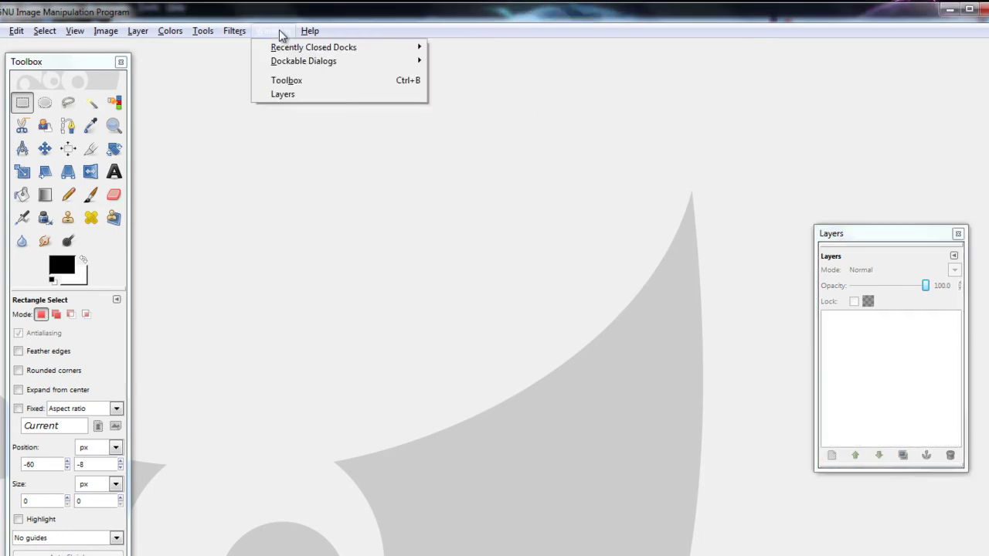
click(309, 88)
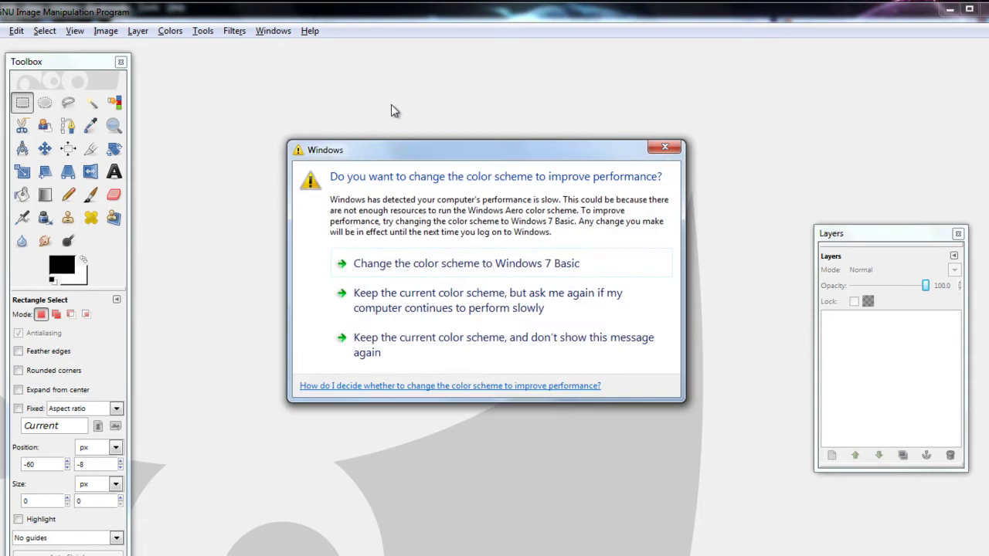
click(664, 147)
click(272, 32)
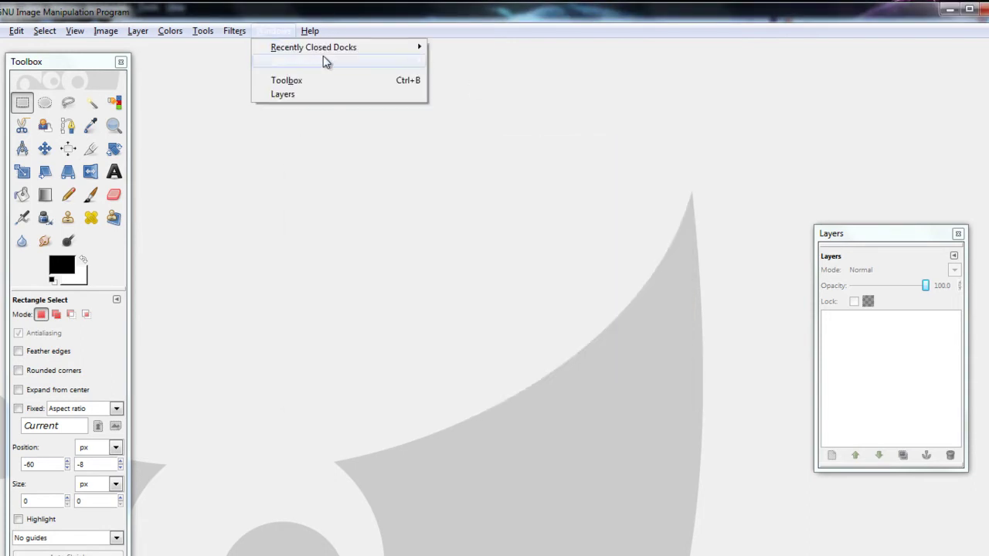
mouse_move(342, 61)
click(286, 33)
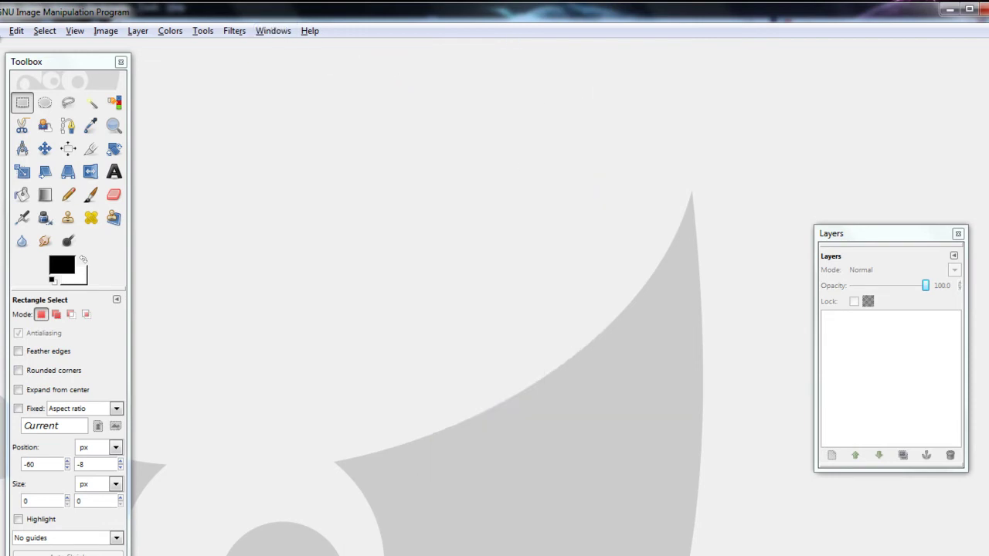
Create a new blank image 200 pixels wide and 200 pixels high, without using a template
key(alt+f)
click(6, 49)
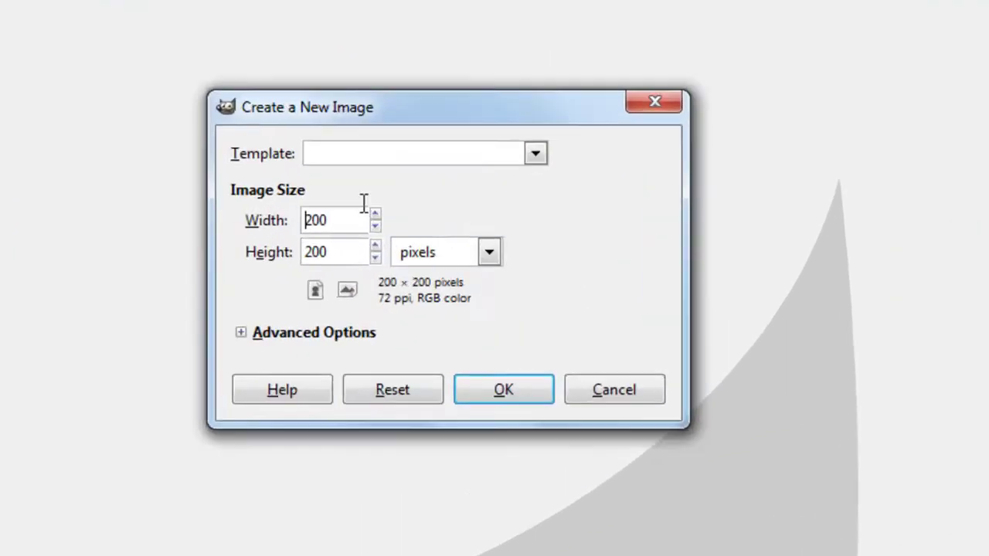
click(493, 269)
click(371, 212)
click(273, 225)
key(Tab)
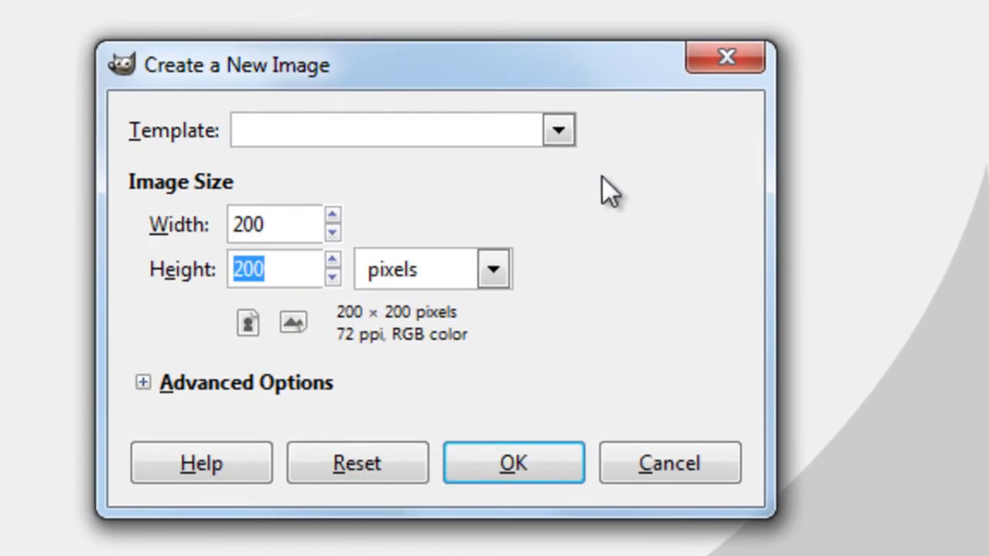
click(550, 131)
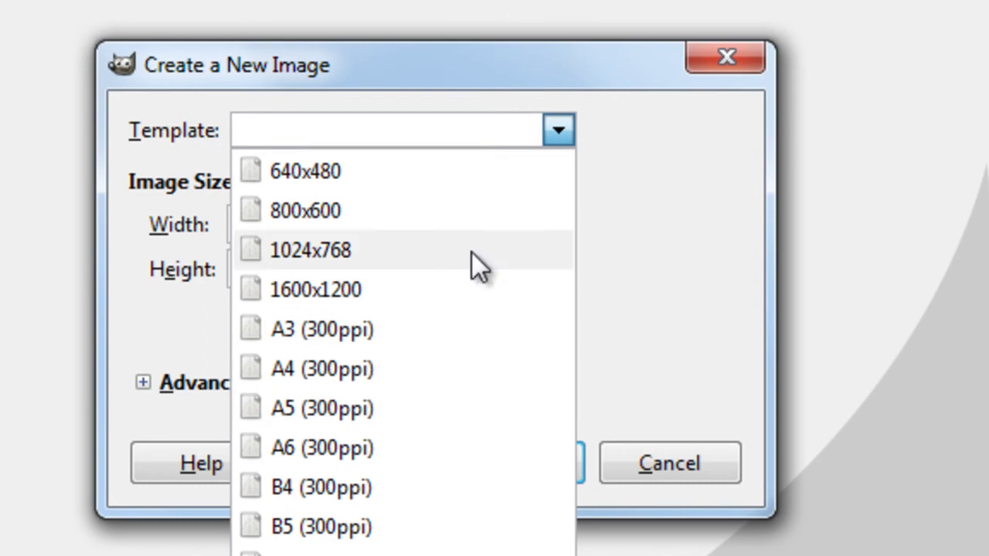
click(525, 125)
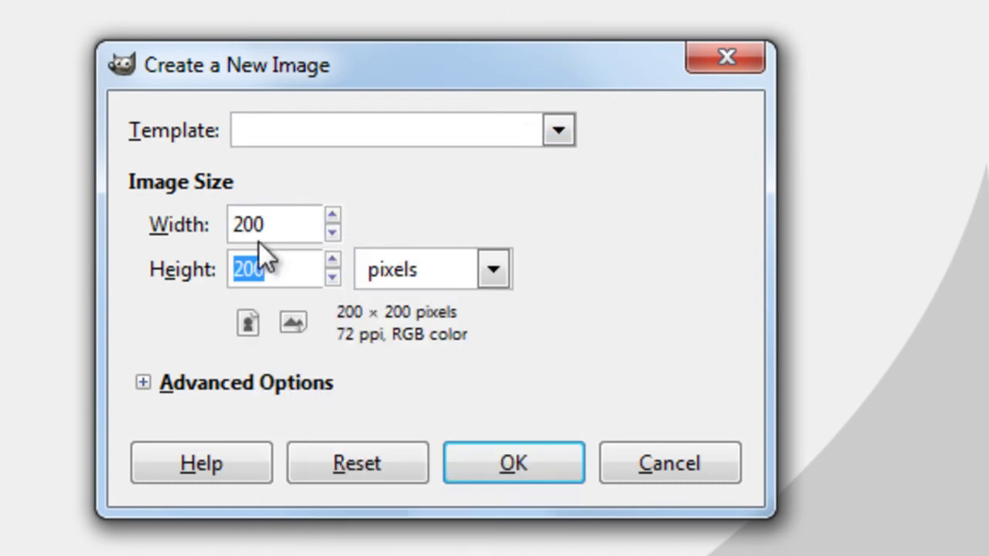
click(513, 463)
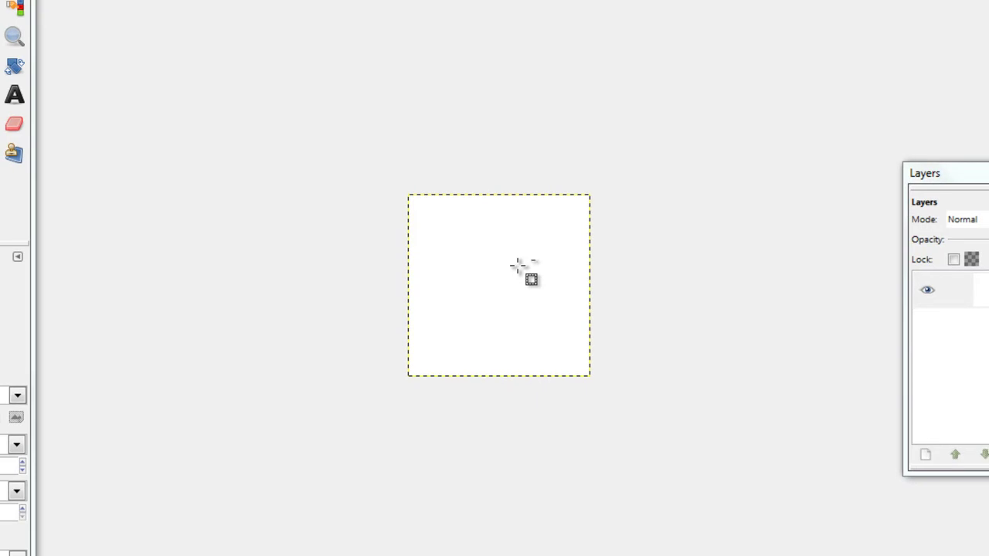
scroll(508, 287, up, 2)
scroll(502, 289, down, 2)
scroll(500, 288, up, 1)
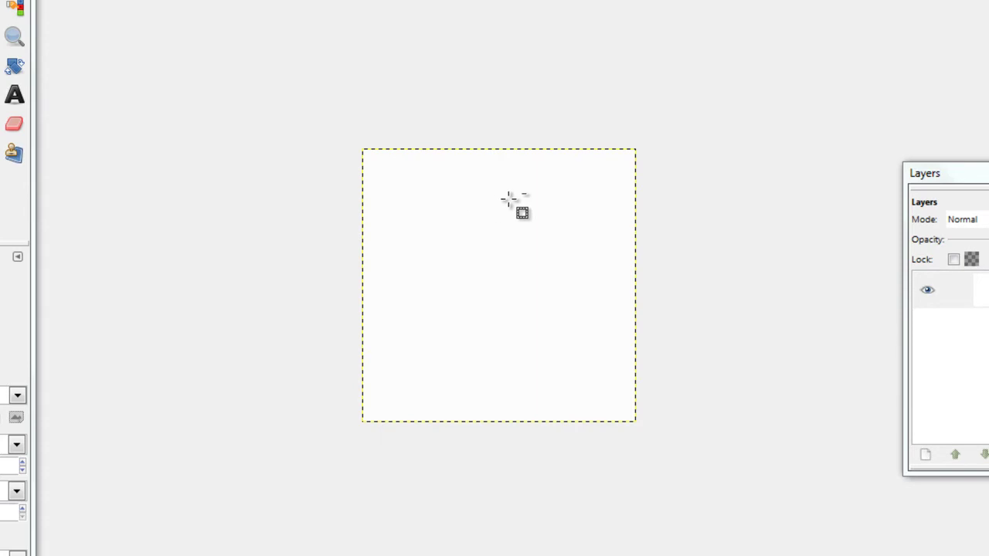
scroll(509, 199, up, 1)
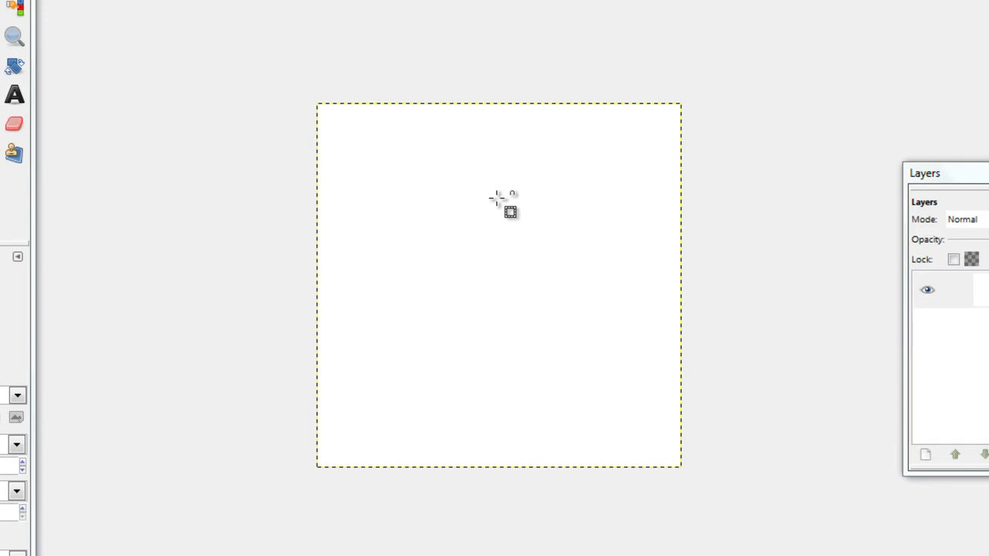
Paste the copied running shoe picture as a new image and enlarge it for editing
key(ctrl+shift+v)
drag(158, 2, 560, 3)
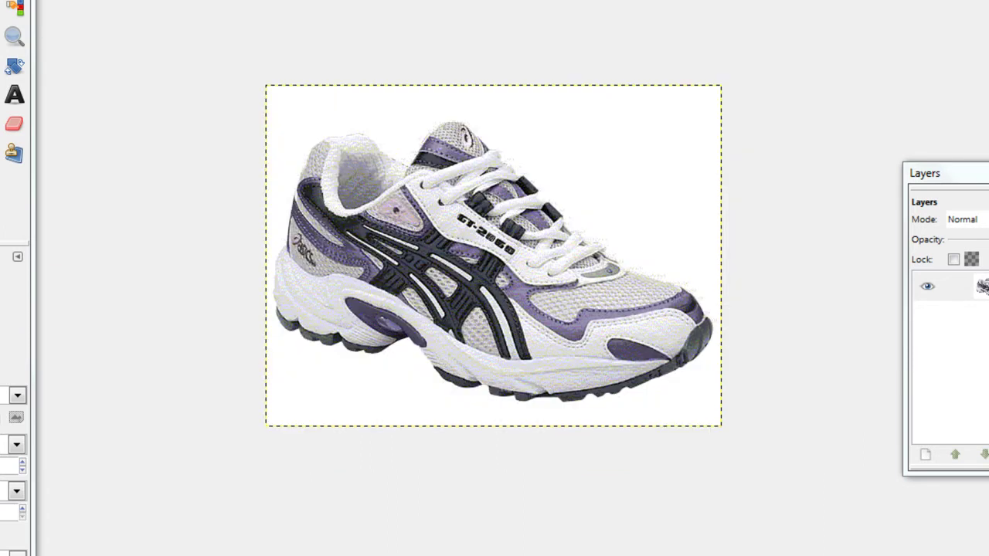
key(plus)
key(minus)
key(minus)
key(plus)
key(plus)
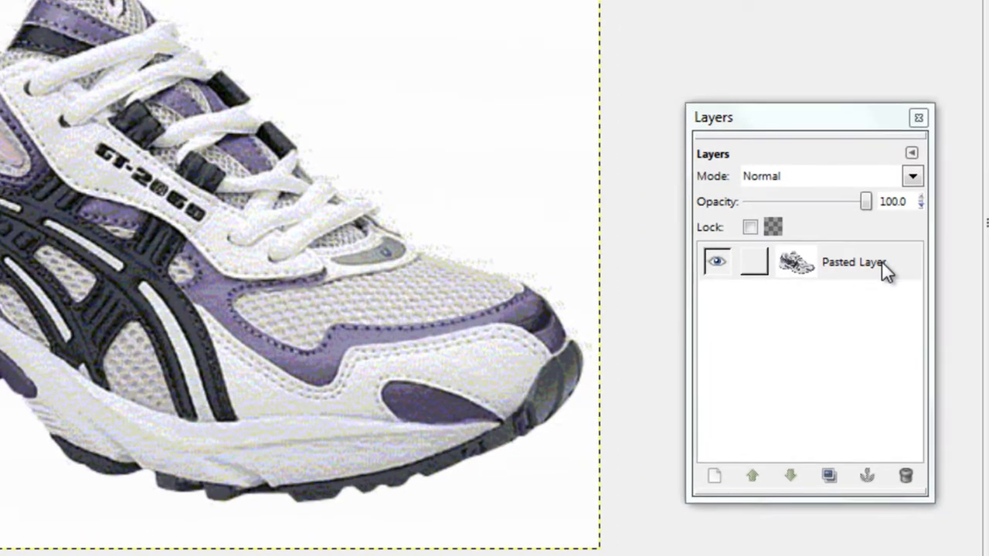
Rename the pasted layer to "Shoe"
double_click(863, 261)
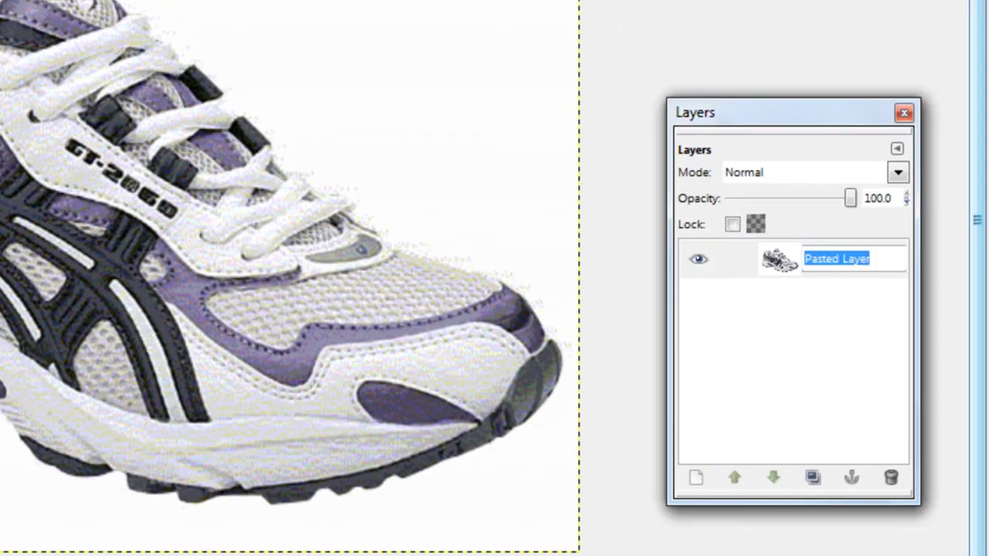
click(816, 352)
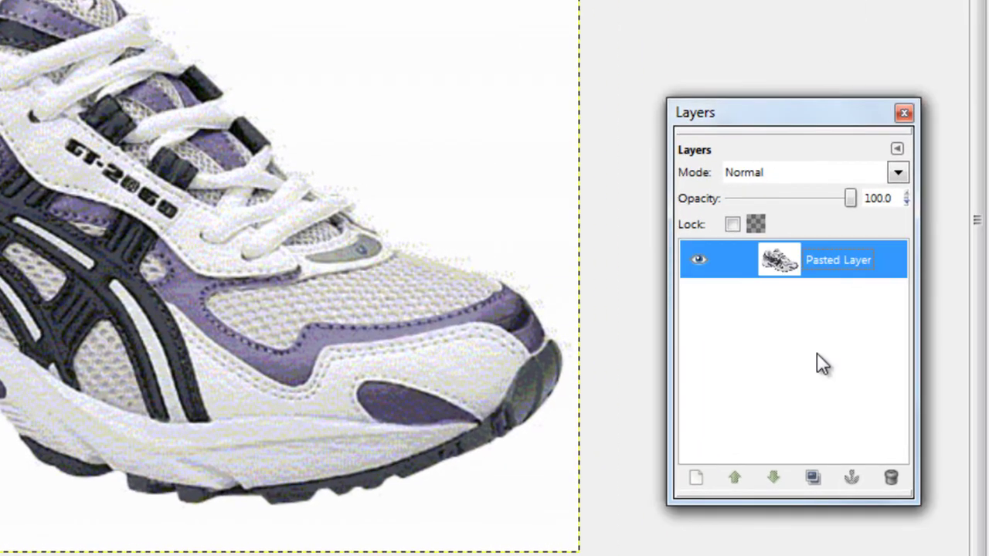
double_click(838, 257)
text(Shoe)
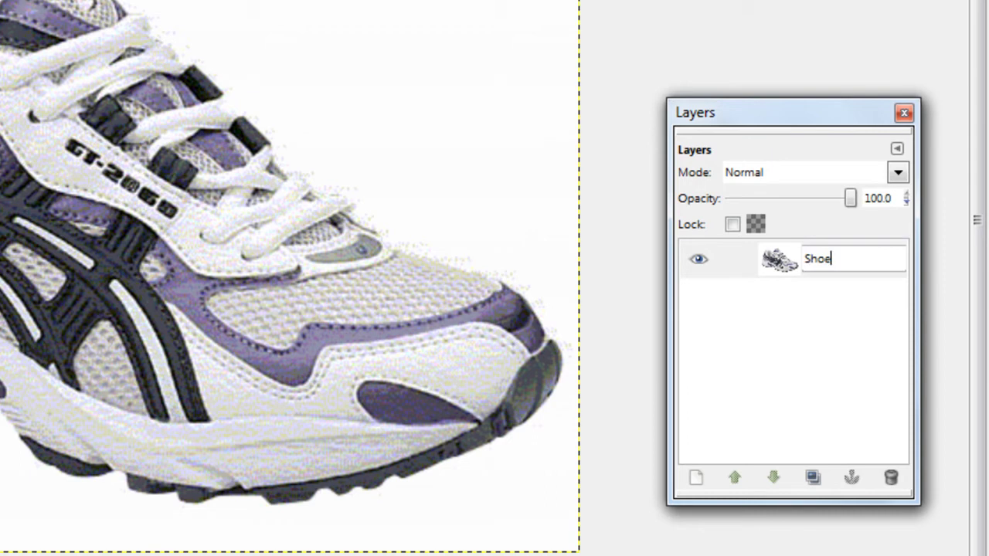
key(Return)
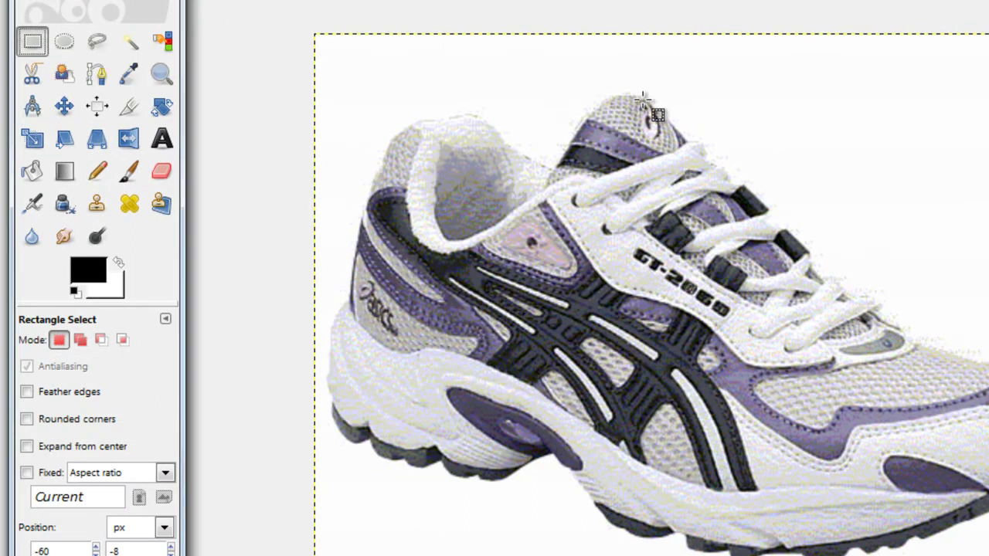
Delete a rectangular selection from the middle of the shoe, and undo both the deletion and the selection
drag(607, 223, 777, 422)
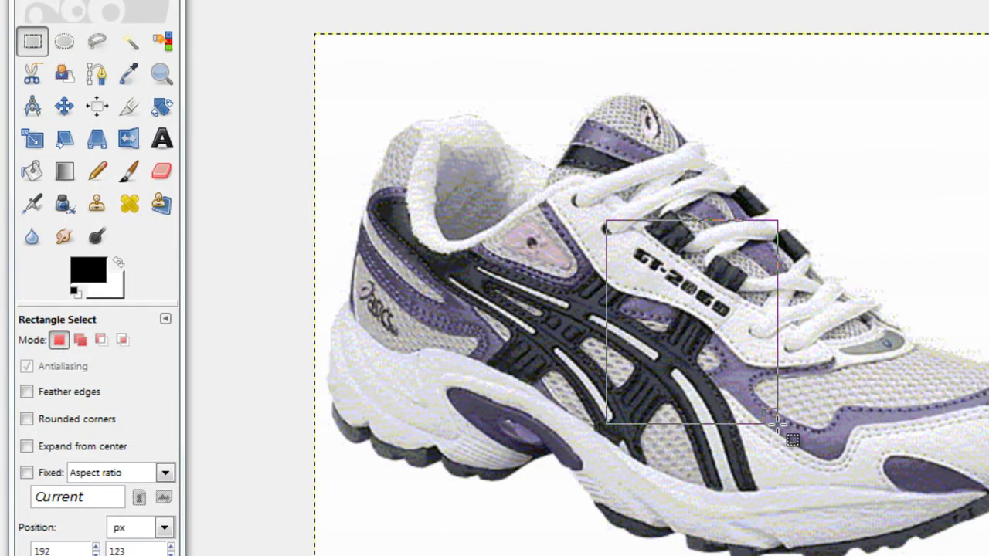
key(Delete)
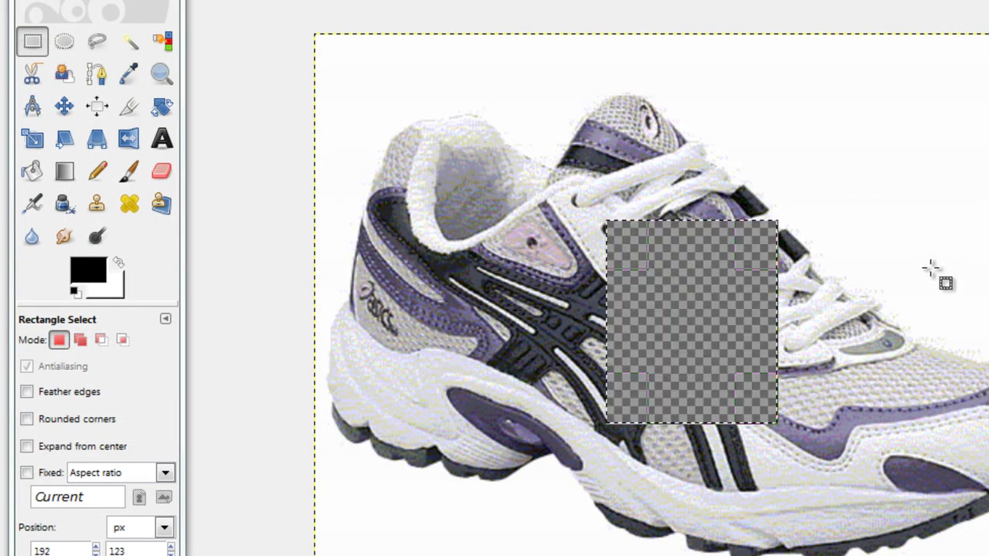
key(ctrl+z)
key(ctrl+z)
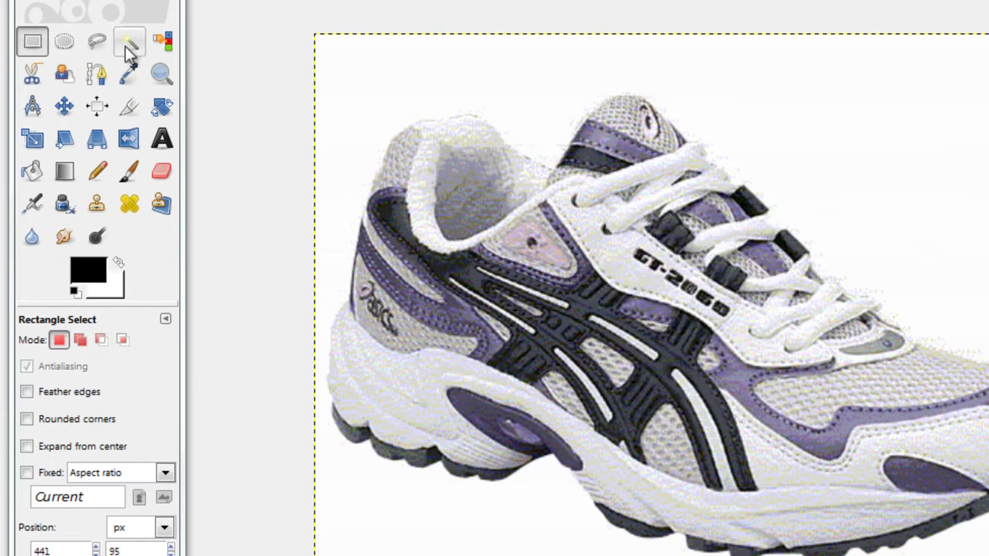
Draw a nearly circular Ellipse Select area over the middle of the shoe and discard it
click(64, 41)
drag(608, 241, 810, 413)
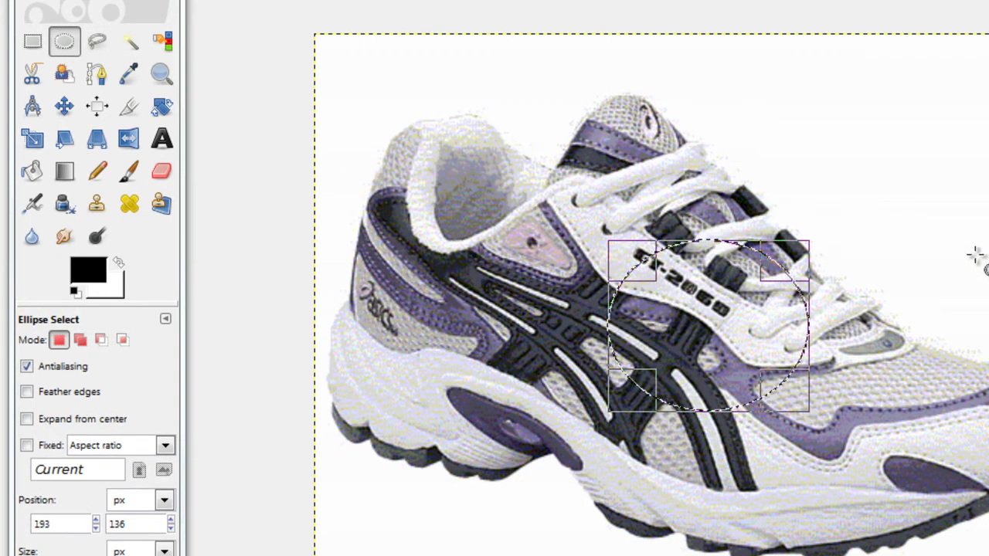
key(Escape)
Draw an irregular Free Select outline over the laces and the background above them, and discard it
click(96, 41)
mouse_move(847, 78)
mouse_down()
mouse_move(754, 86)
mouse_move(687, 230)
mouse_move(987, 279)
mouse_move(977, 162)
mouse_move(939, 145)
mouse_move(919, 69)
mouse_move(903, 226)
mouse_move(865, 230)
mouse_move(826, 160)
mouse_move(917, 140)
mouse_move(877, 85)
mouse_move(877, 66)
mouse_move(891, 55)
mouse_move(842, 77)
mouse_move(848, 133)
mouse_up()
key(Escape)
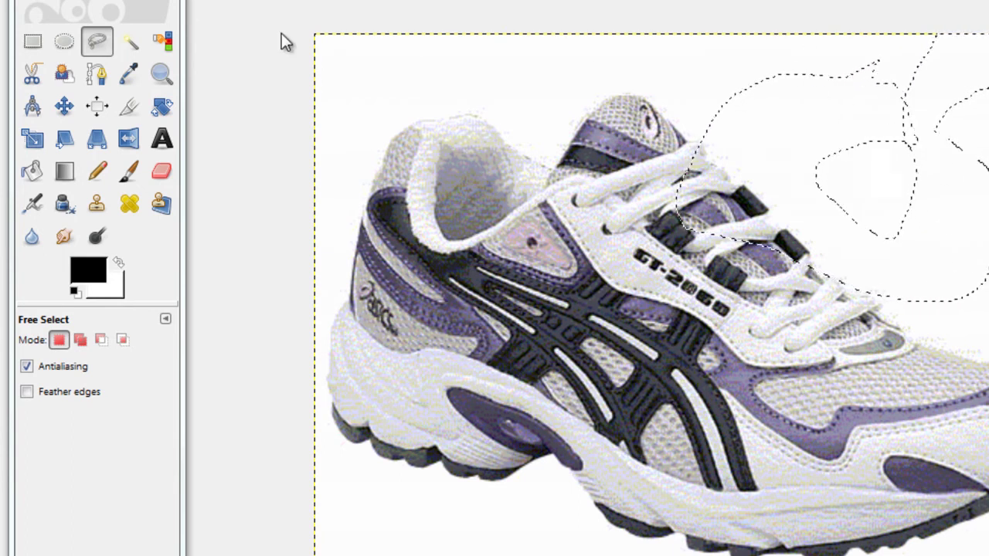
click(33, 42)
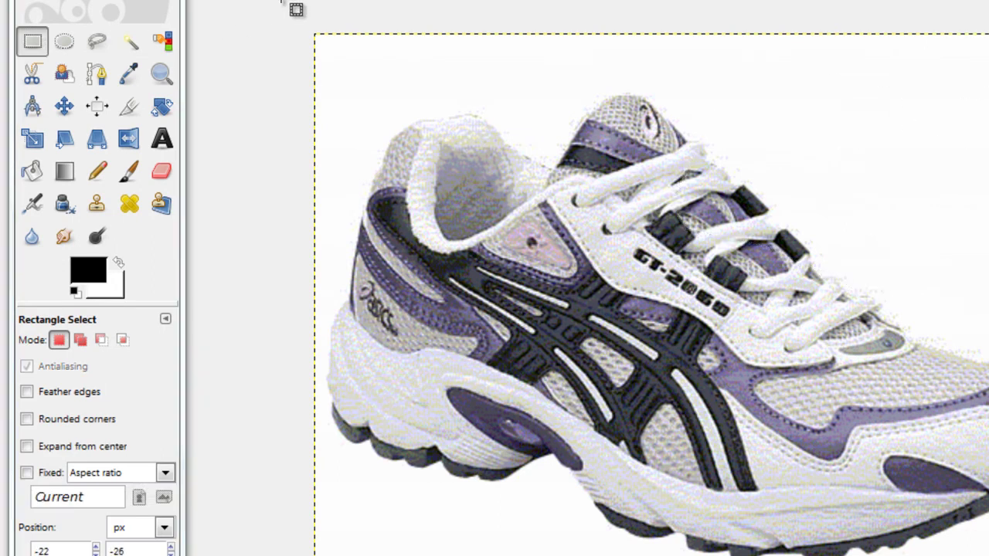
Delete the white background around the shoe using Fuzzy Select at threshold 5.8, and clear the selection
click(131, 43)
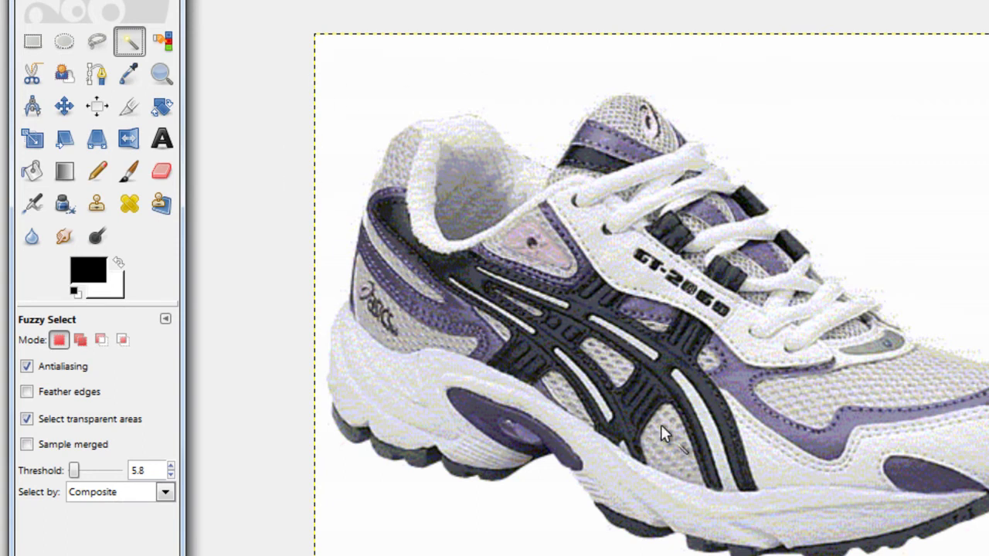
click(986, 94)
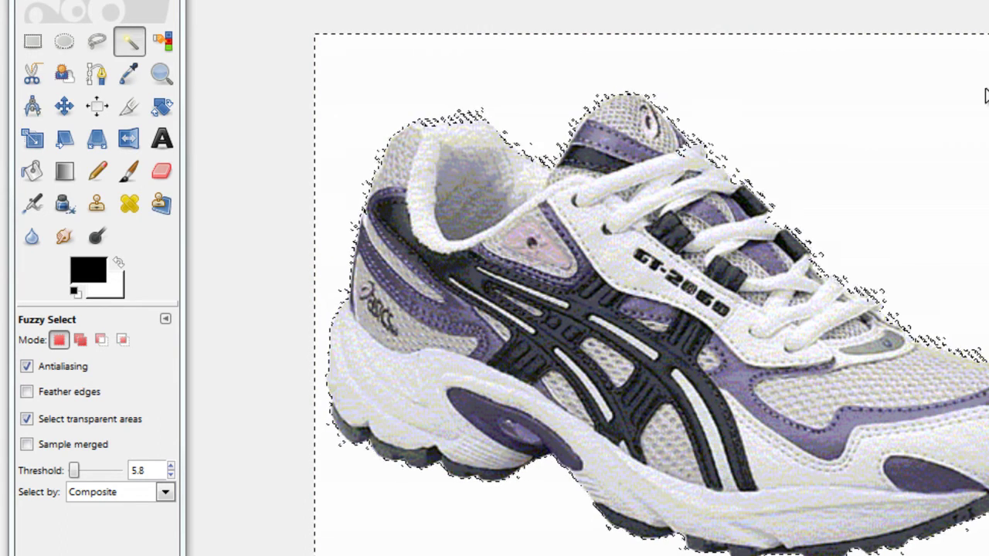
key(Delete)
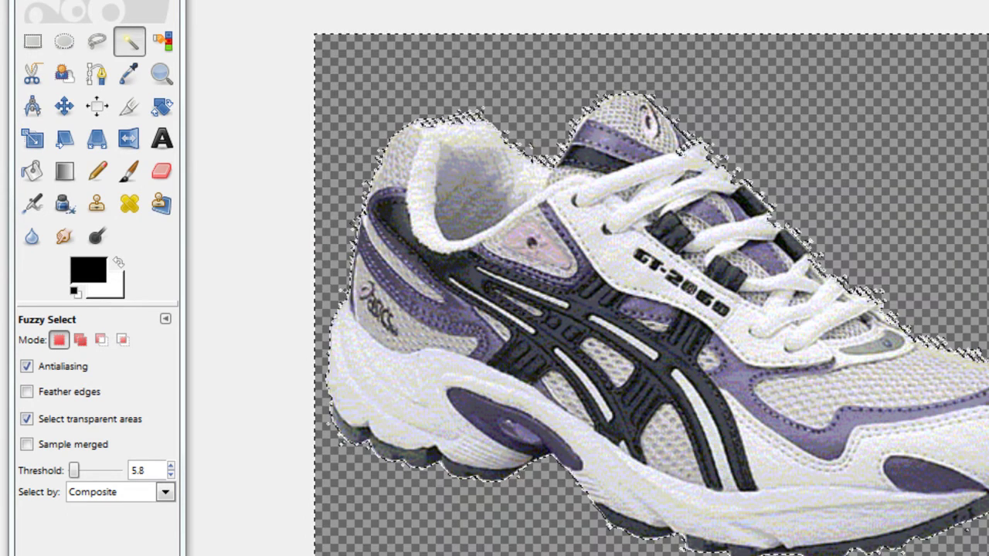
click(32, 41)
drag(335, 51, 400, 78)
click(419, 7)
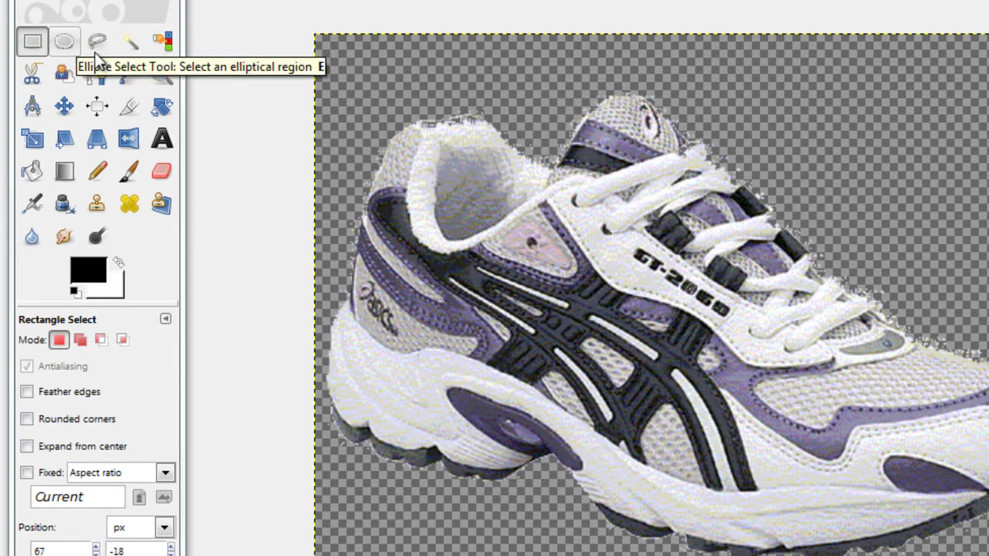
Undo the removal of the white background and leave nothing selected
click(131, 44)
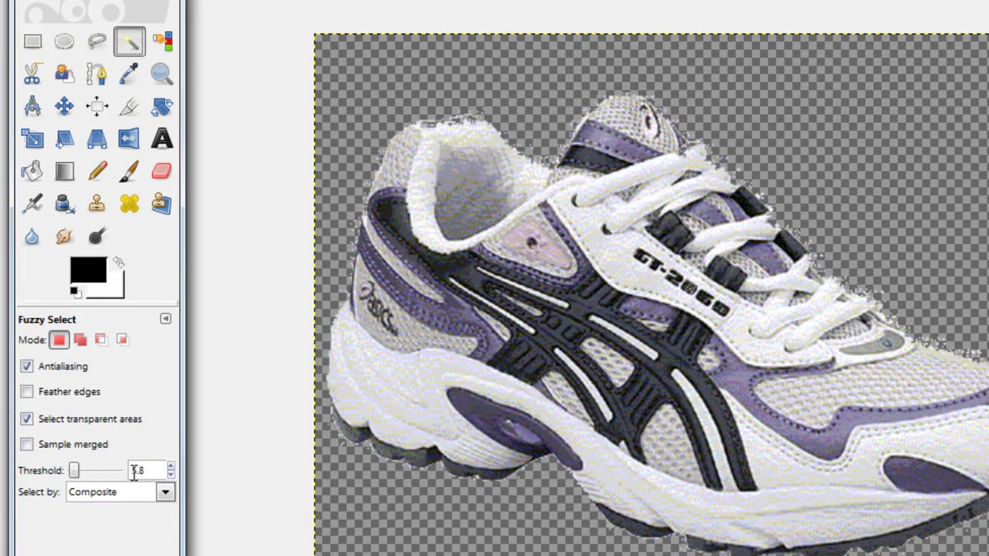
click(32, 41)
key(ctrl)
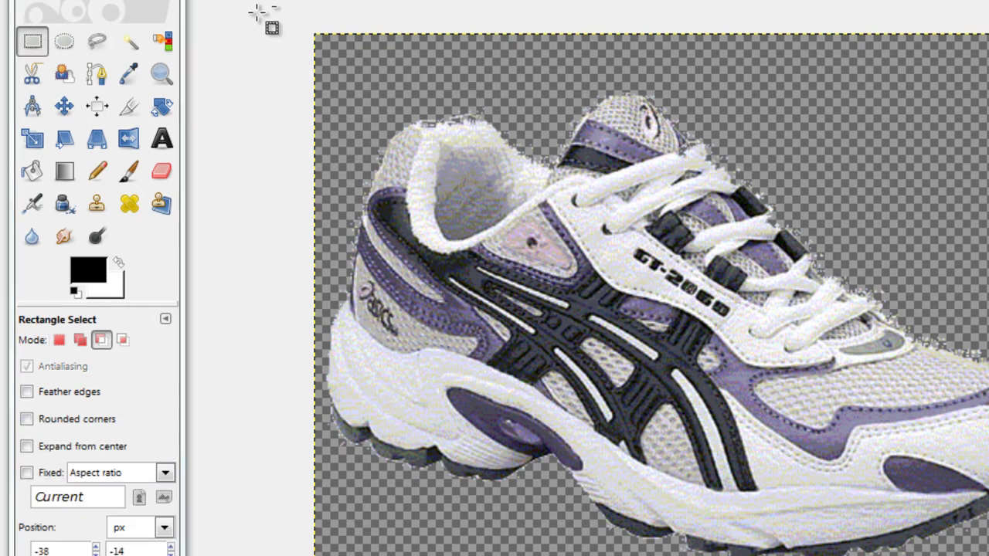
key(ctrl+z)
key(ctrl+z)
key(ctrl+z)
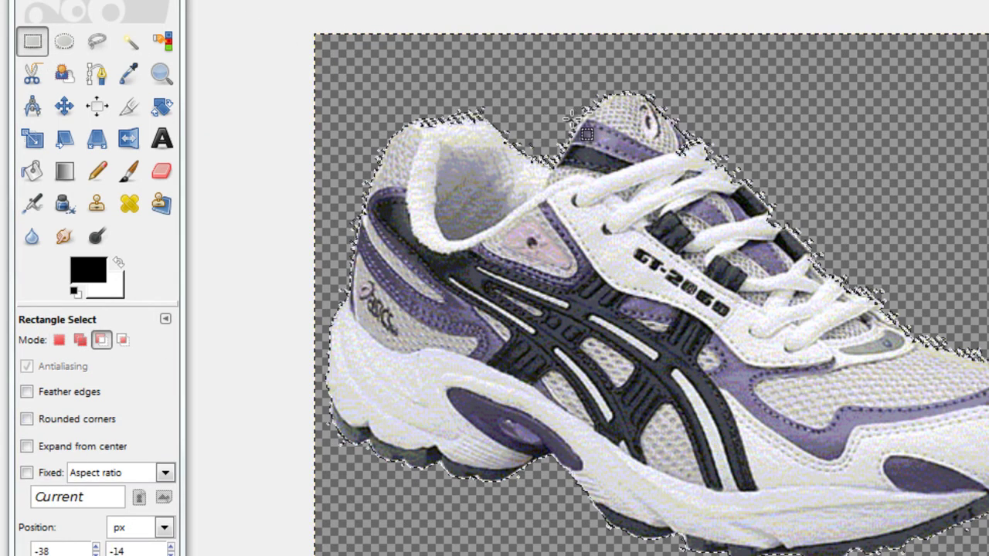
key(ctrl+z)
click(31, 47)
click(431, 151)
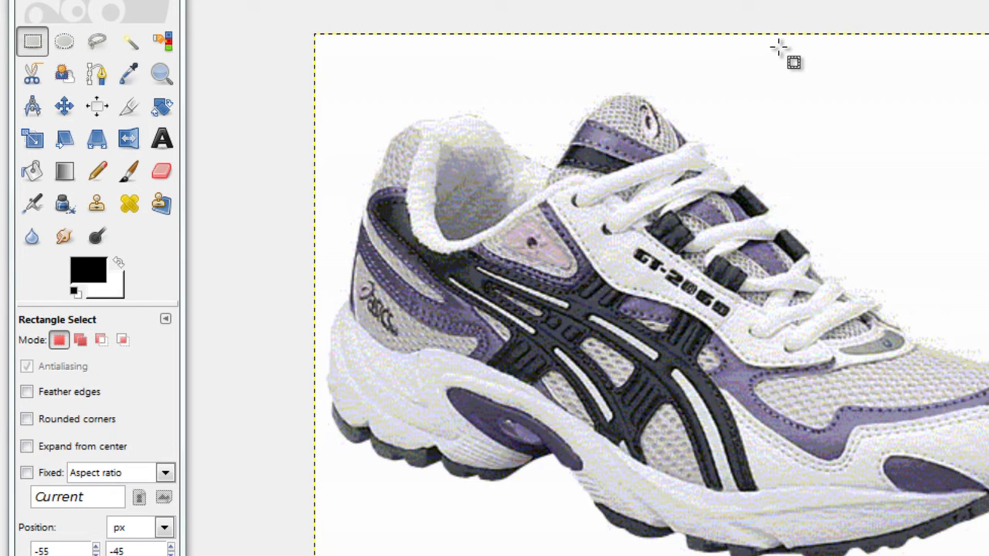
Select all white areas of the picture with Select by Color at threshold 15.0, and discard the selection
click(164, 44)
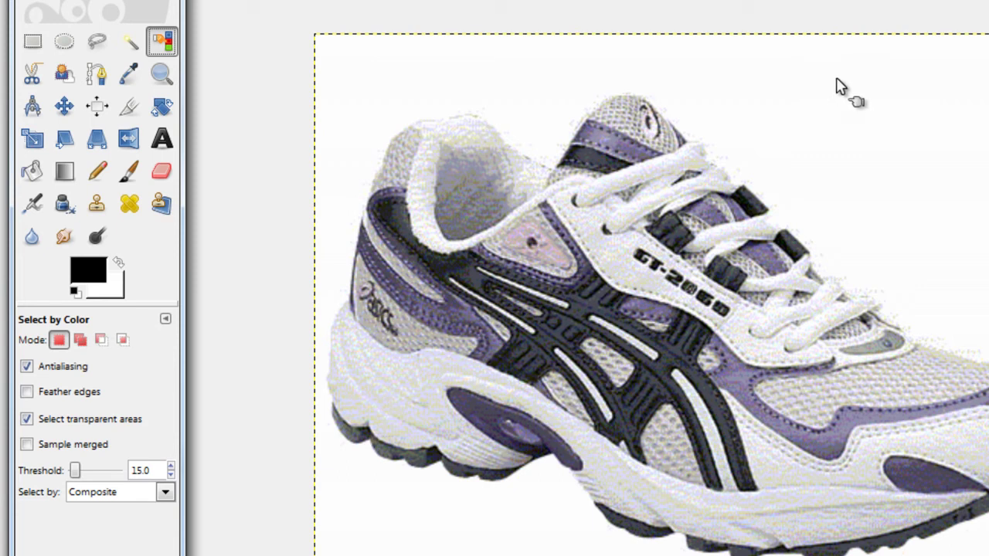
click(726, 145)
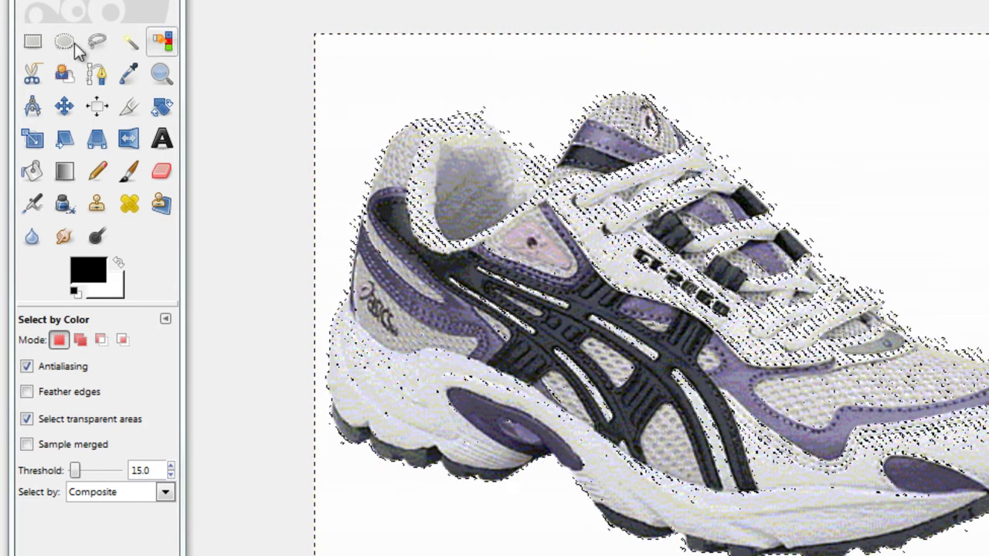
click(32, 43)
click(234, 39)
click(162, 42)
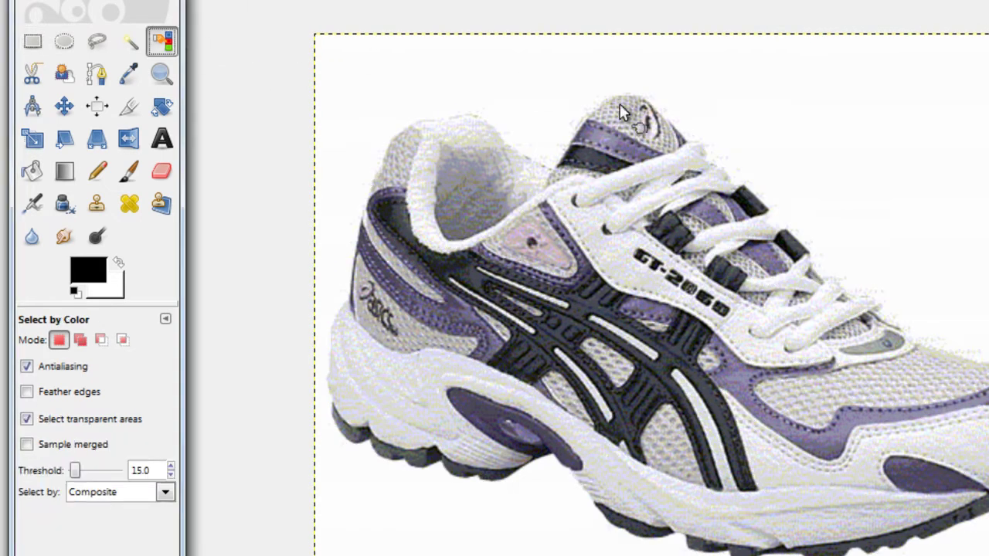
Select the purple areas of the shoe with Select by Color at threshold 15.0, and discard the selection
click(628, 144)
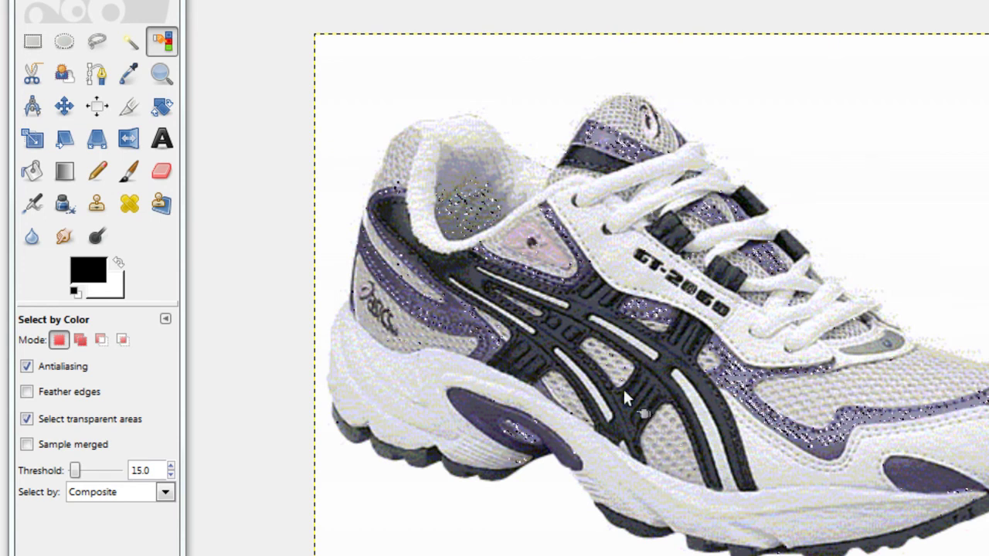
click(32, 43)
click(312, 16)
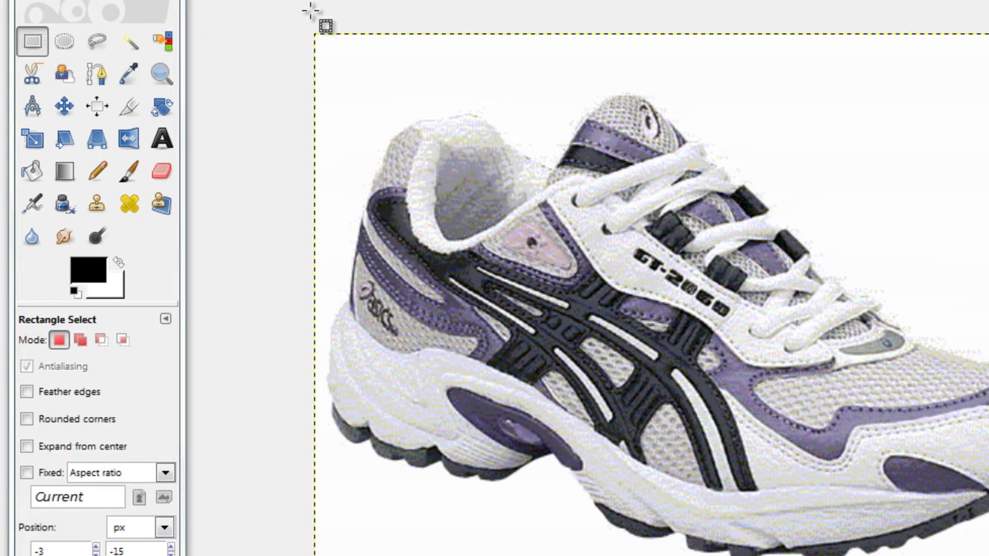
Outline a five-point closed shape in the white background above the laces with Scissors Select, turn it into a selection, and discard it
click(35, 74)
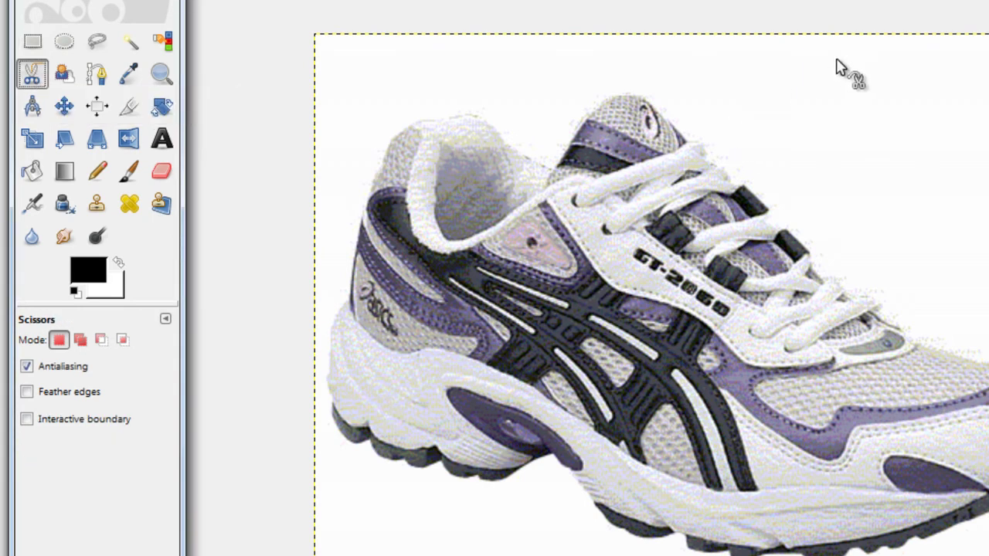
click(779, 148)
click(816, 99)
click(941, 104)
click(882, 148)
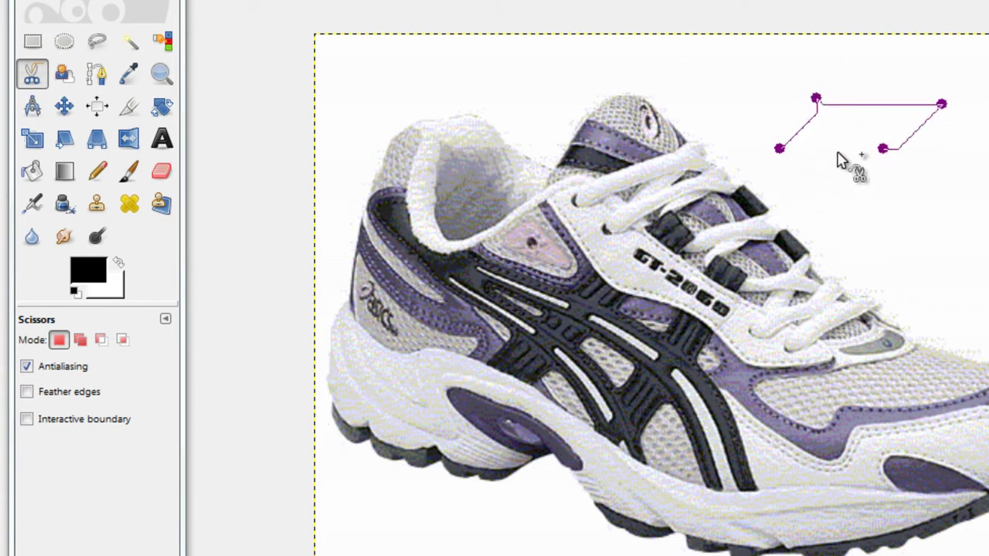
drag(884, 193, 825, 175)
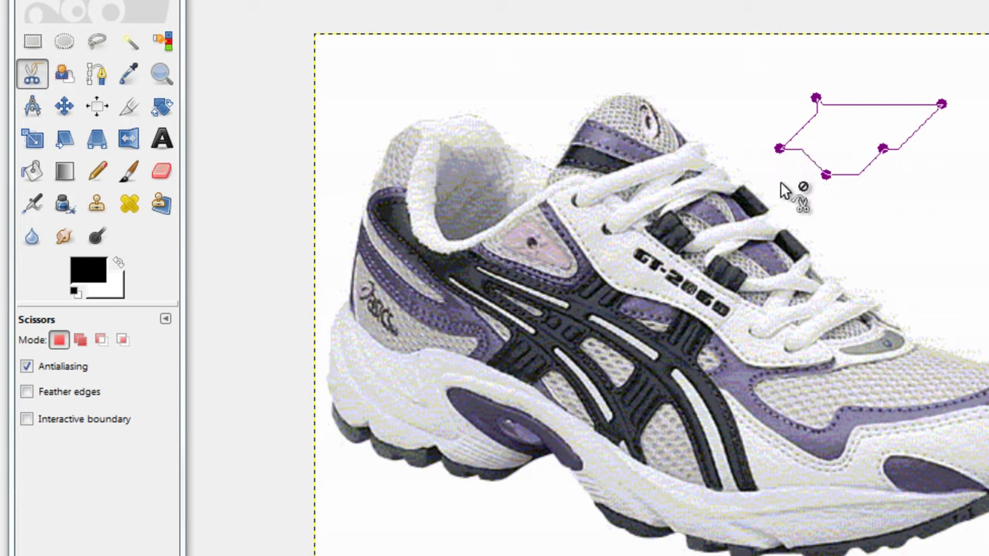
key(Escape)
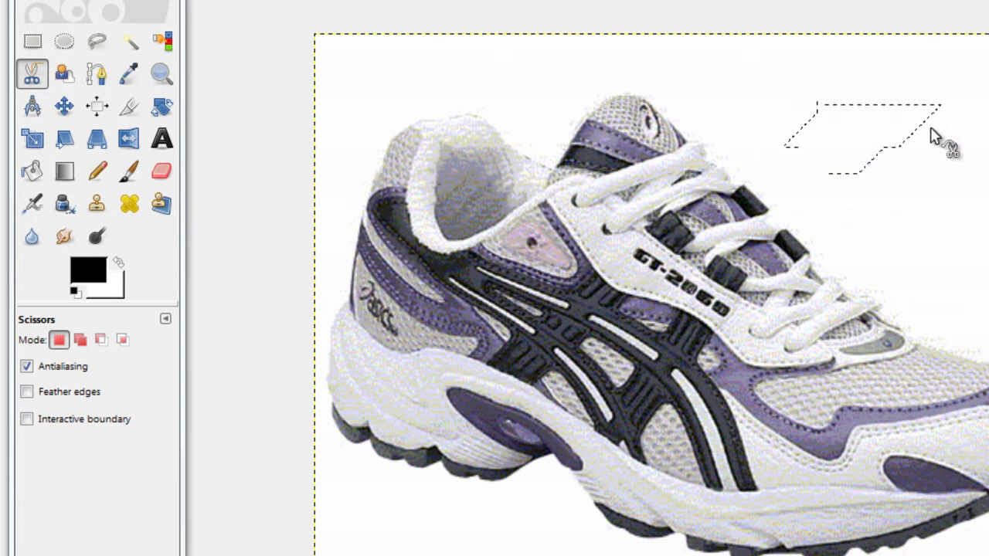
click(33, 41)
click(242, 90)
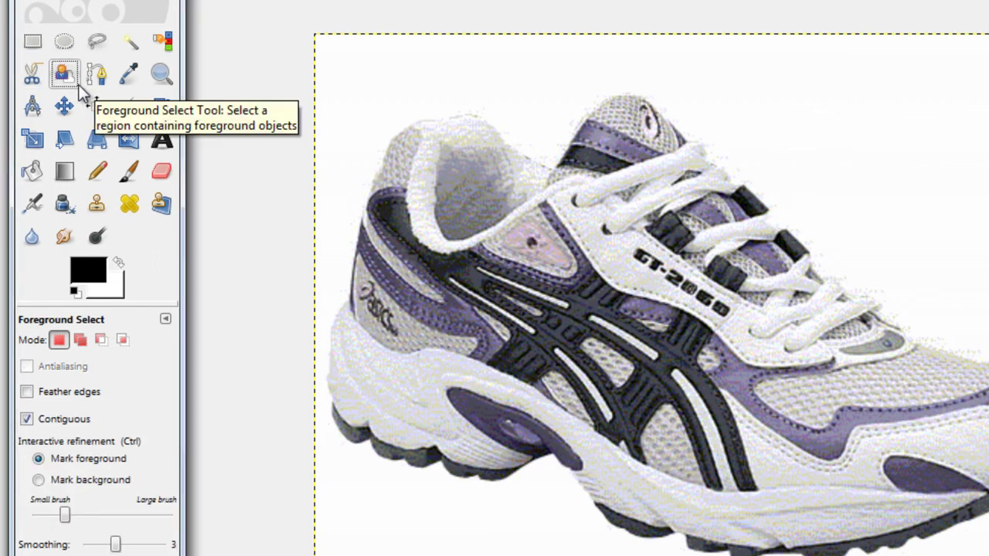
Outline a rough region of the white background above the laces with Foreground Select
click(79, 83)
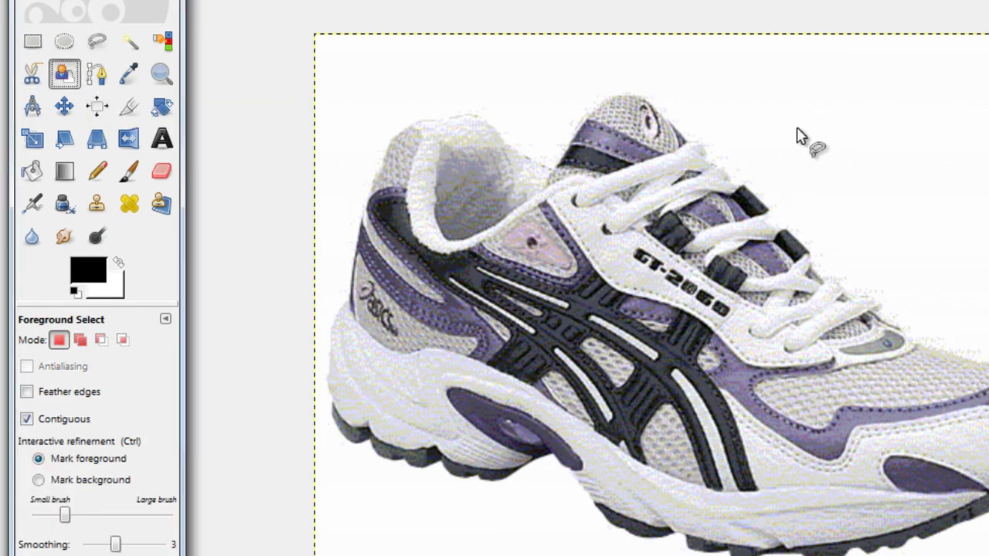
click(843, 79)
click(802, 120)
mouse_move(865, 164)
mouse_down()
mouse_move(928, 112)
mouse_move(881, 81)
mouse_move(849, 80)
mouse_up()
click(843, 81)
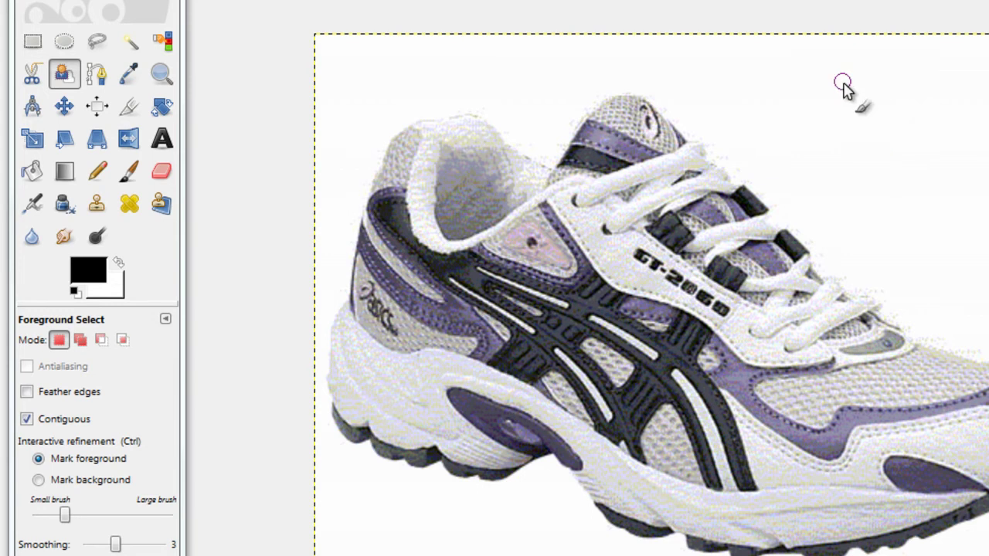
Mark several foreground strokes in the background above the laces, turn the marked region into a selection, and discard it
drag(866, 129, 789, 184)
drag(825, 136, 758, 137)
mouse_move(819, 139)
mouse_down()
mouse_move(791, 144)
mouse_move(813, 137)
mouse_move(806, 152)
mouse_move(832, 158)
mouse_move(814, 148)
mouse_move(802, 158)
mouse_move(831, 177)
mouse_move(849, 244)
mouse_move(867, 219)
mouse_move(909, 228)
mouse_move(919, 154)
mouse_move(906, 147)
mouse_move(891, 203)
mouse_move(900, 204)
mouse_move(904, 228)
mouse_up()
mouse_move(899, 164)
mouse_down()
mouse_move(864, 166)
mouse_move(865, 184)
mouse_move(856, 155)
mouse_up()
drag(910, 184, 886, 166)
key(Return)
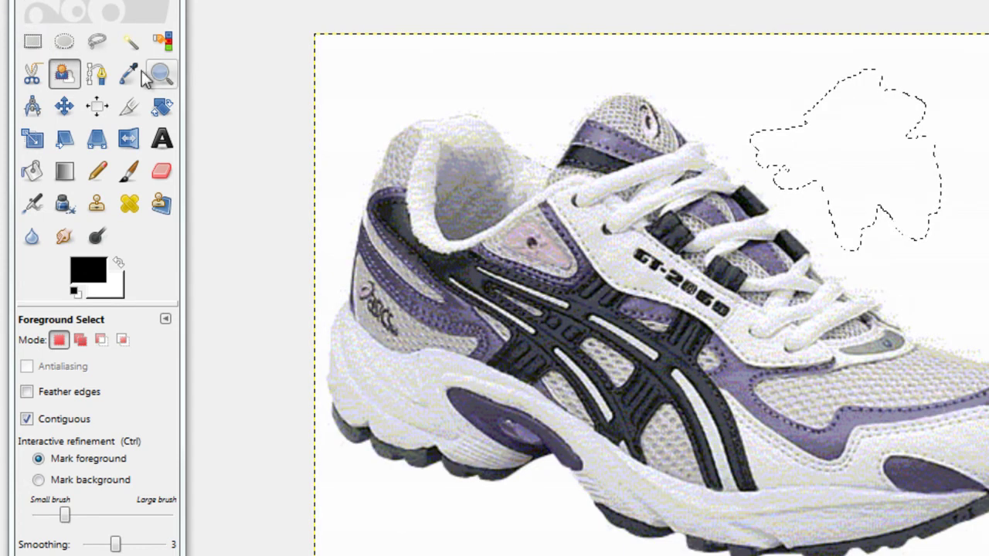
click(32, 41)
click(224, 65)
Draw a curved three-point path across the shoe's tongue and the background above the laces with the Paths tool
click(97, 76)
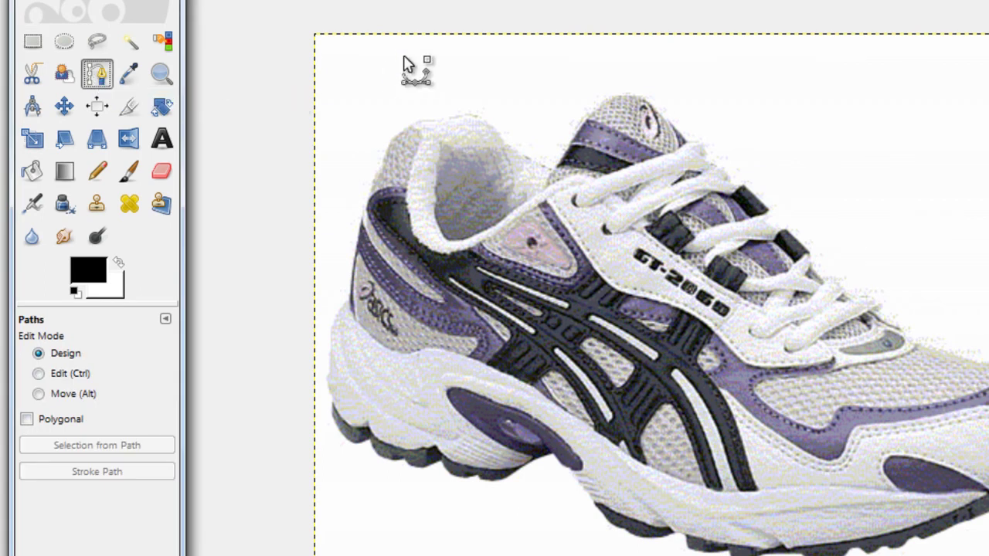
click(504, 61)
drag(801, 94, 914, 30)
mouse_move(935, 109)
mouse_down()
mouse_move(930, 150)
mouse_move(921, 150)
mouse_up()
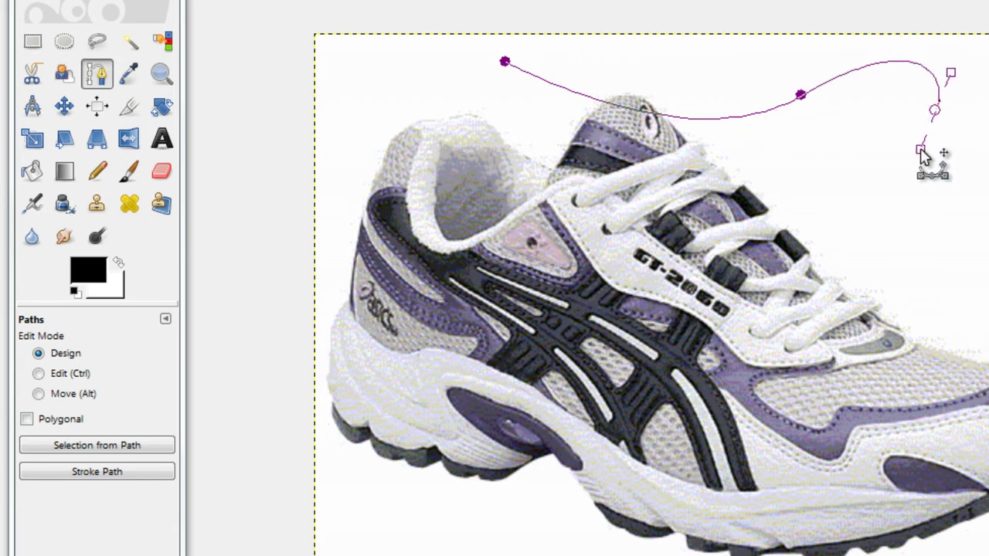
Stroke the curved path with a solid 6.0 px black line, and undo the stroke
click(164, 473)
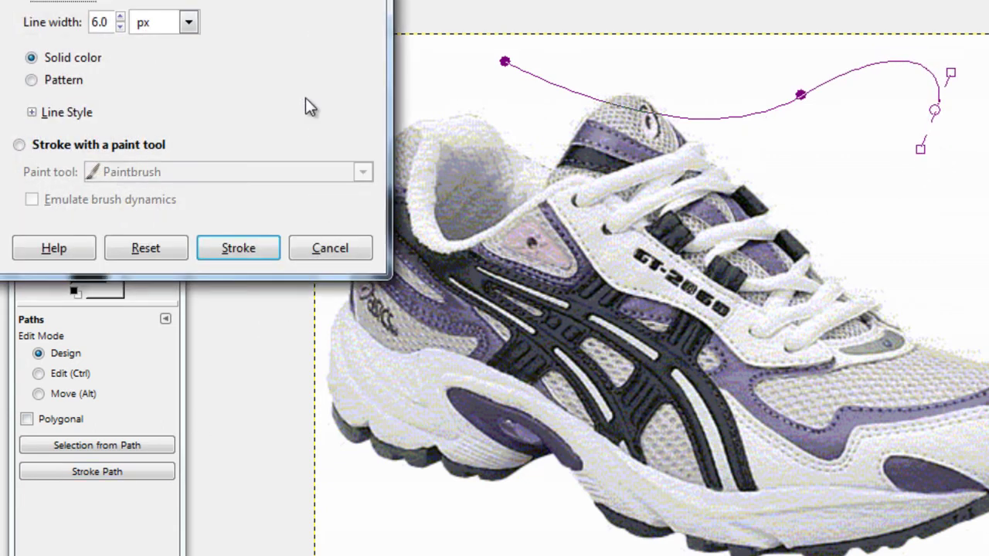
click(248, 255)
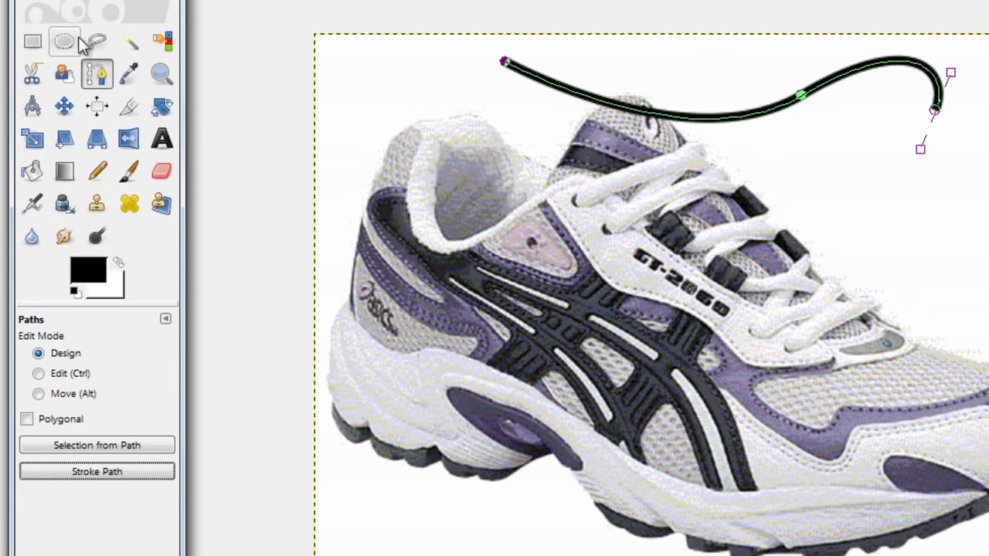
click(43, 44)
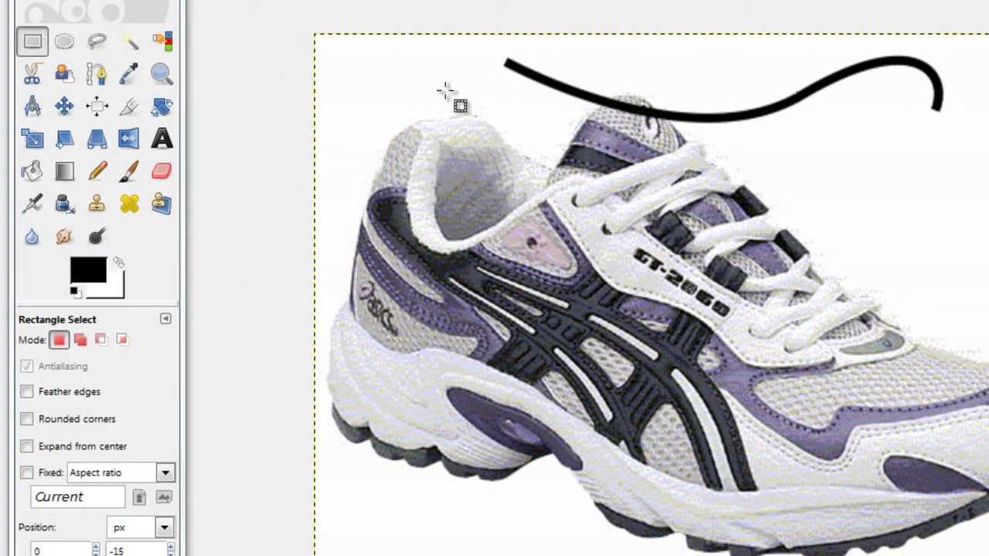
key(ctrl+z)
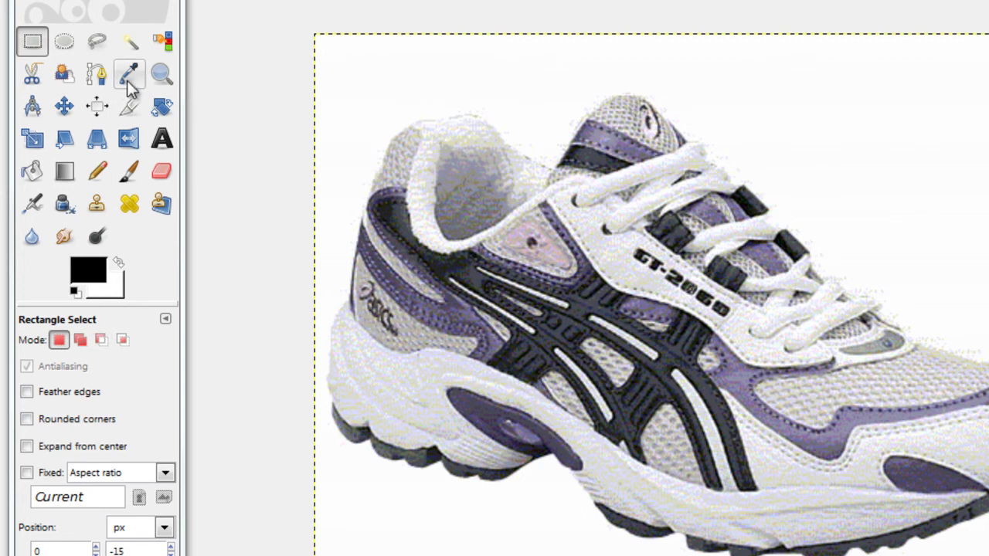
Pick the foreground and background colors from the shoe's purple trim with the Color Picker, leaving its pick mode on foreground
click(128, 77)
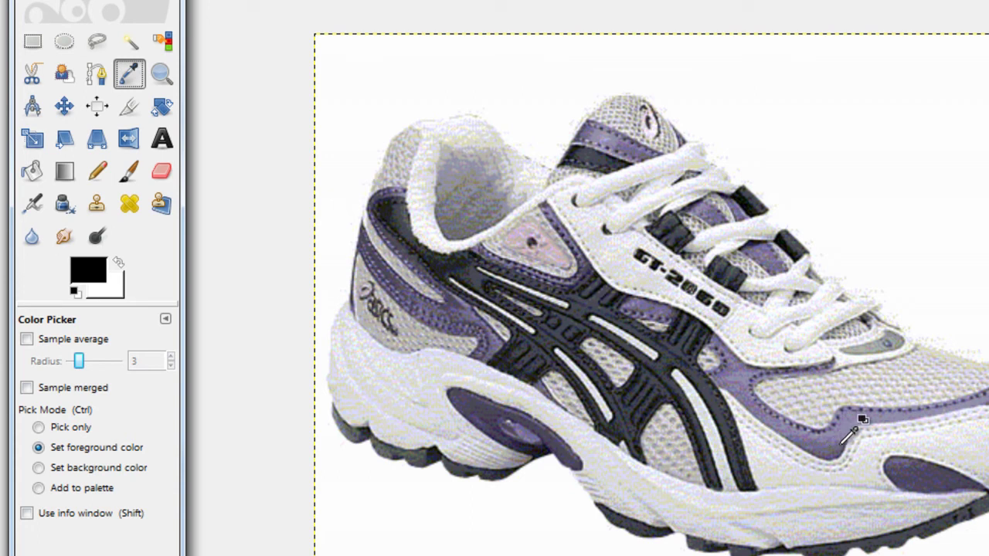
click(841, 435)
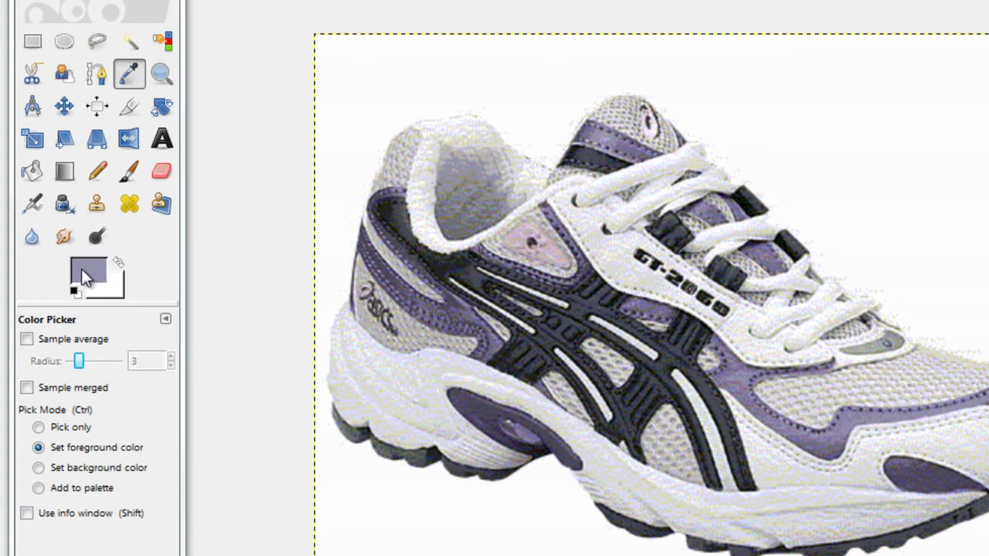
click(38, 468)
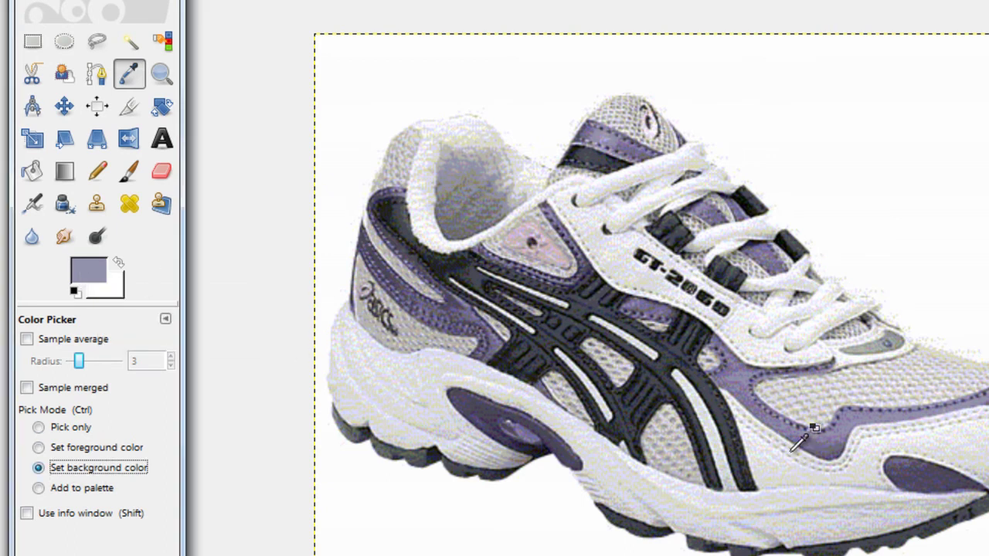
click(806, 437)
click(39, 447)
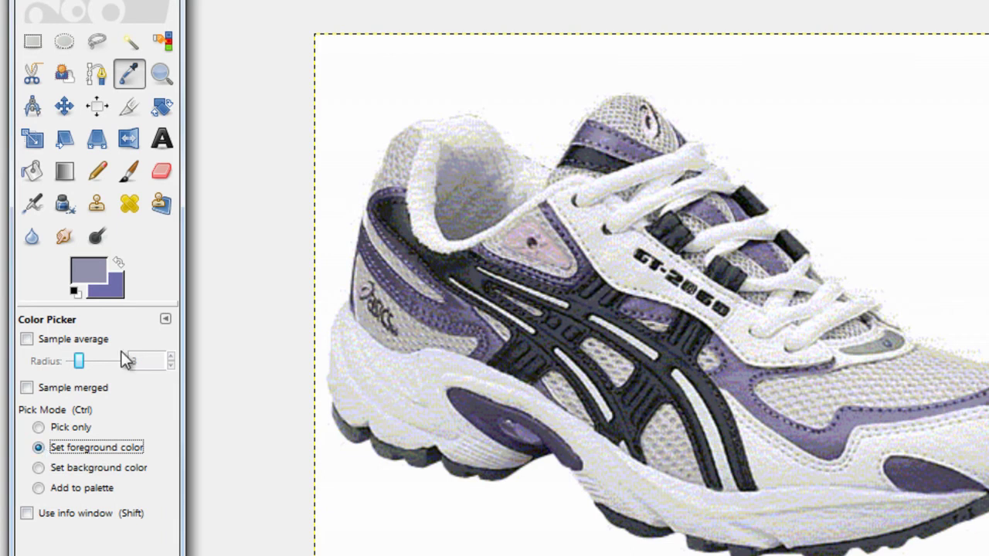
Zoom in on the shoe's side and back out with the Zoom tool, leaving it set to zoom in
click(160, 75)
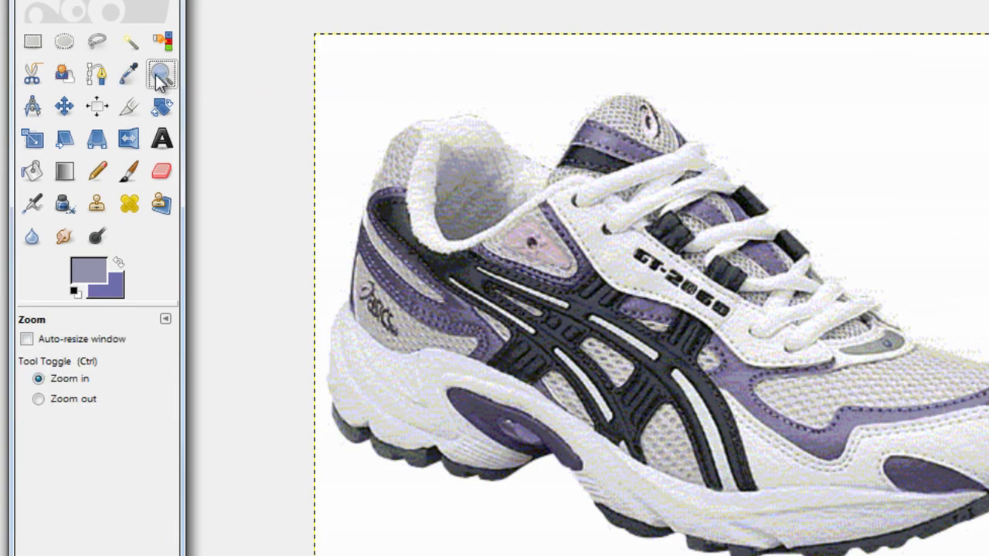
click(648, 290)
right_click(649, 303)
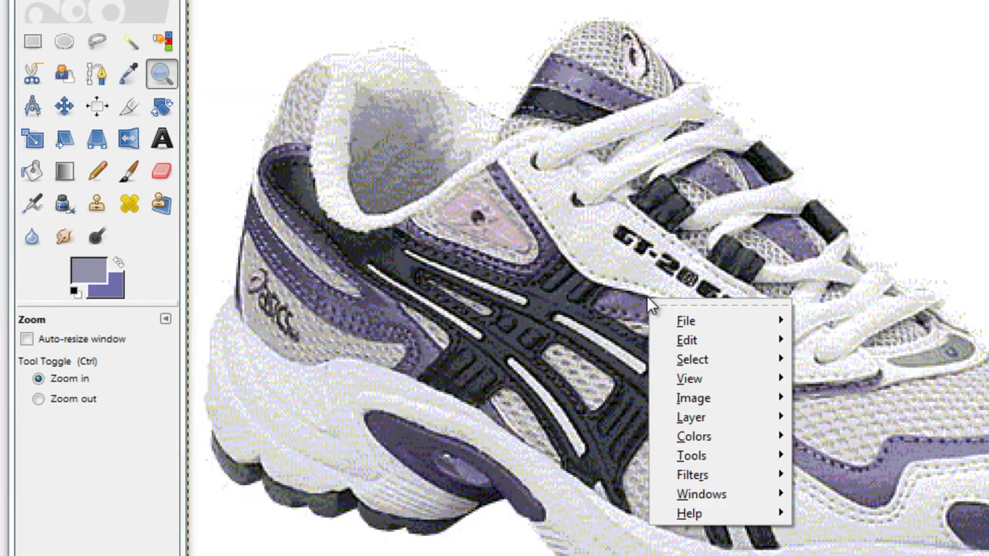
click(63, 416)
click(62, 402)
click(495, 414)
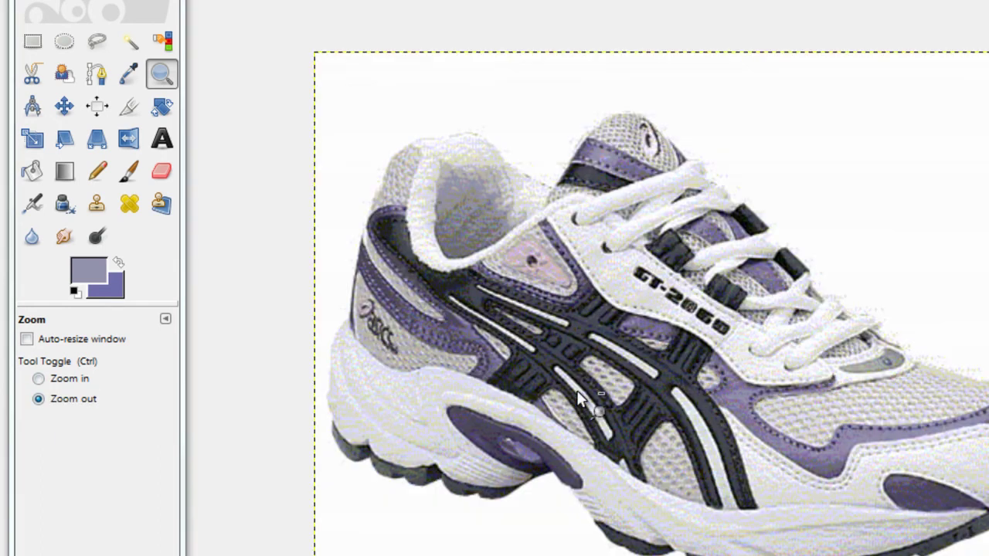
click(81, 386)
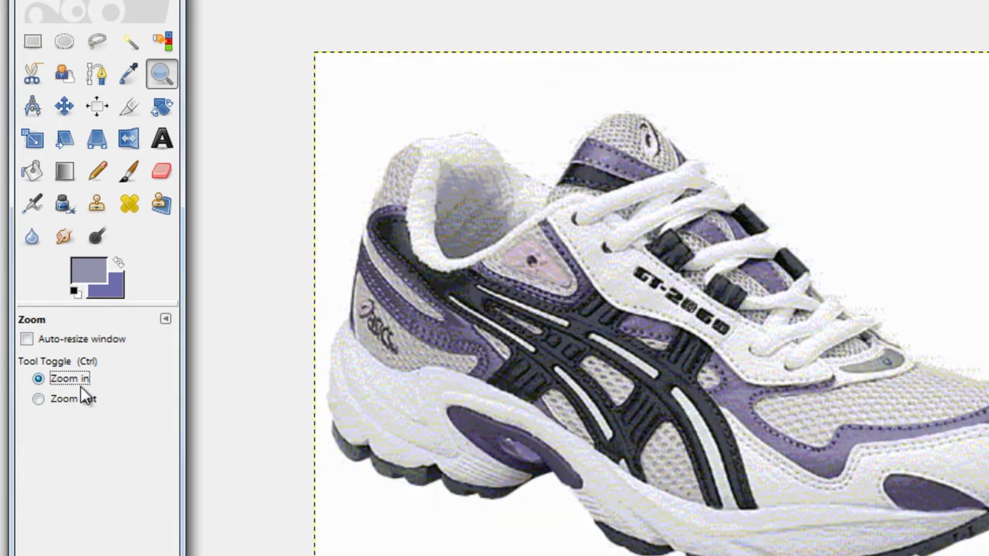
Measure the distance and angle from the background above the laces down to the shoe's black side stripe
click(31, 109)
drag(498, 115, 679, 110)
click(777, 137)
drag(835, 162, 738, 443)
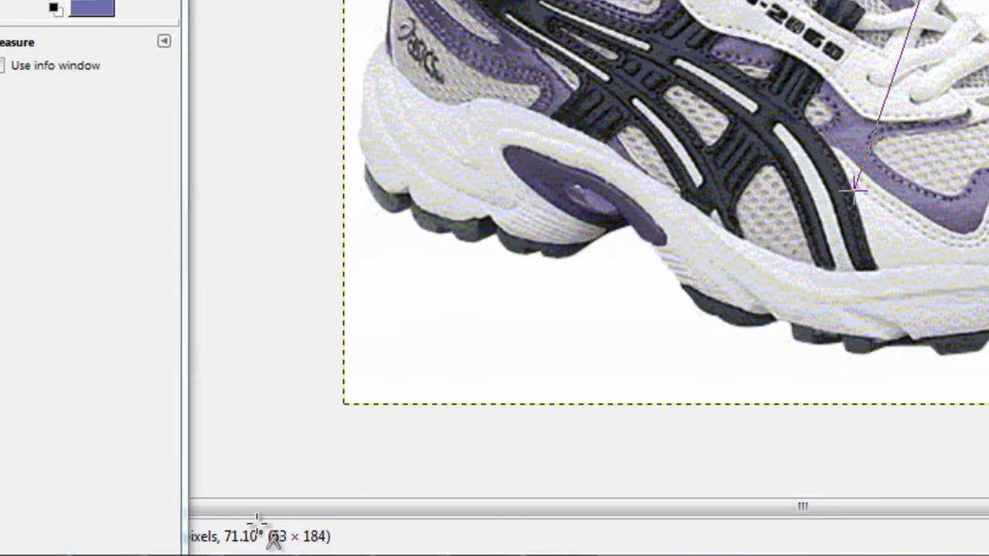
key(r)
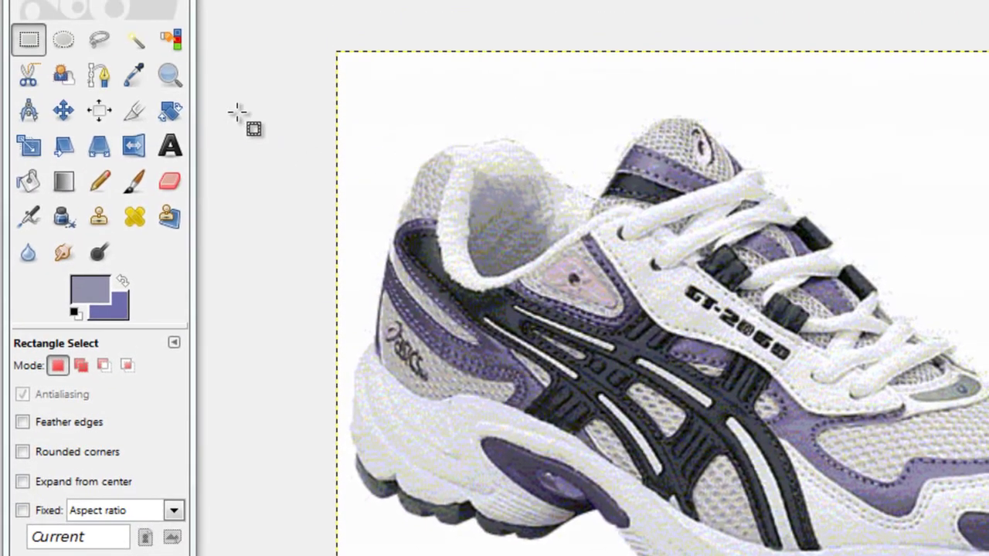
Shift the shoe layer slightly down and to the right, undo the move, and pick the layer with the Align tool
click(73, 120)
drag(735, 333, 921, 384)
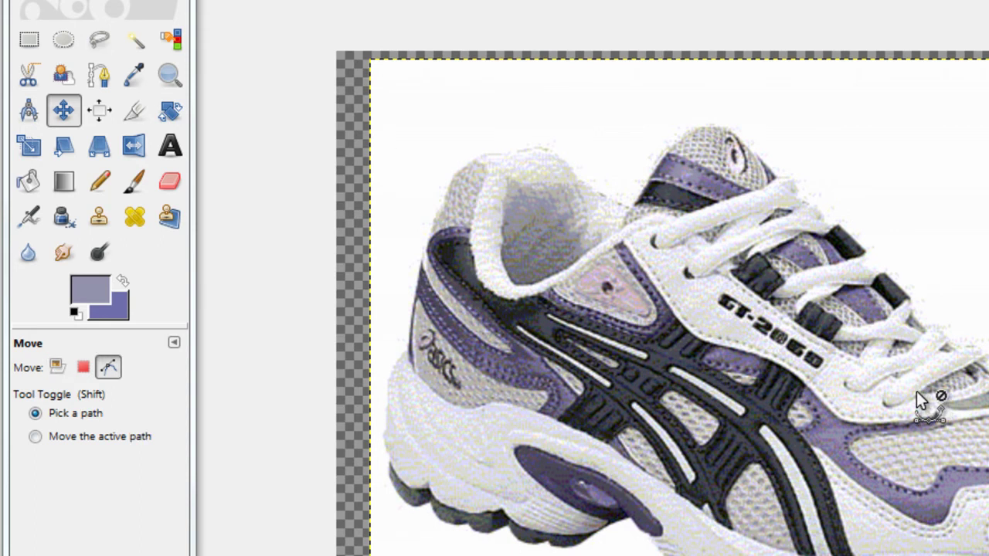
key(ctrl+z)
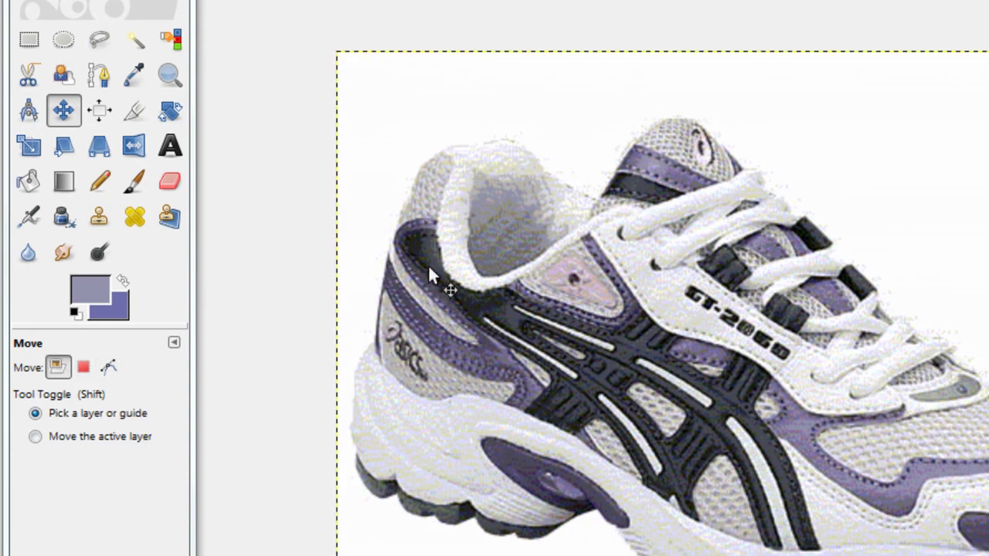
click(99, 115)
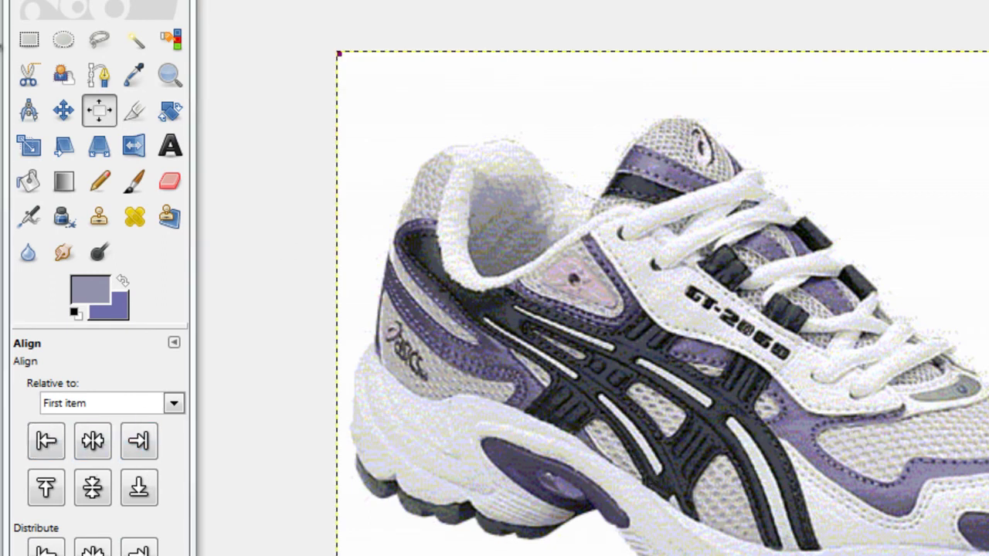
click(31, 41)
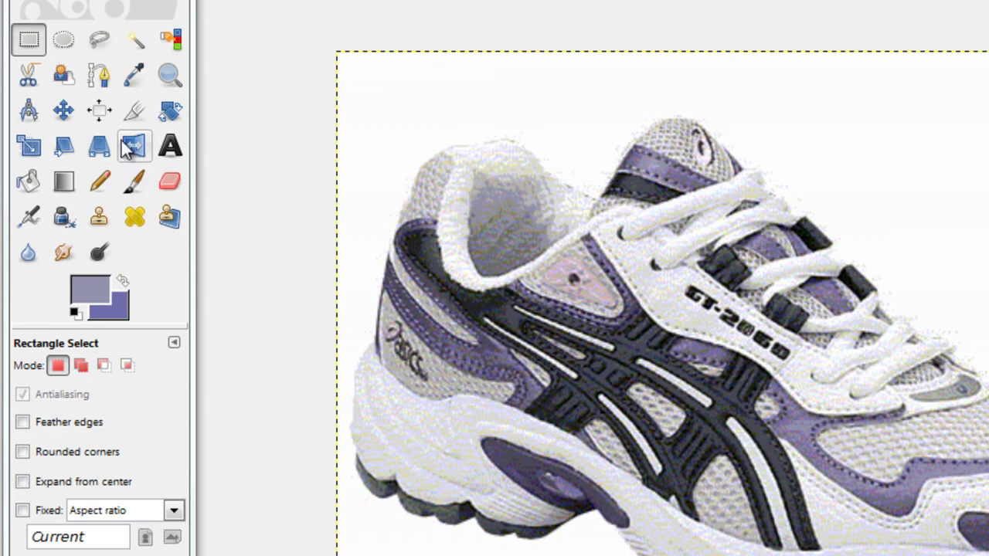
Crop the image to a wide band across the upper shoe starting at position 3, 45 px, and undo the crop
click(135, 111)
drag(738, 127, 988, 204)
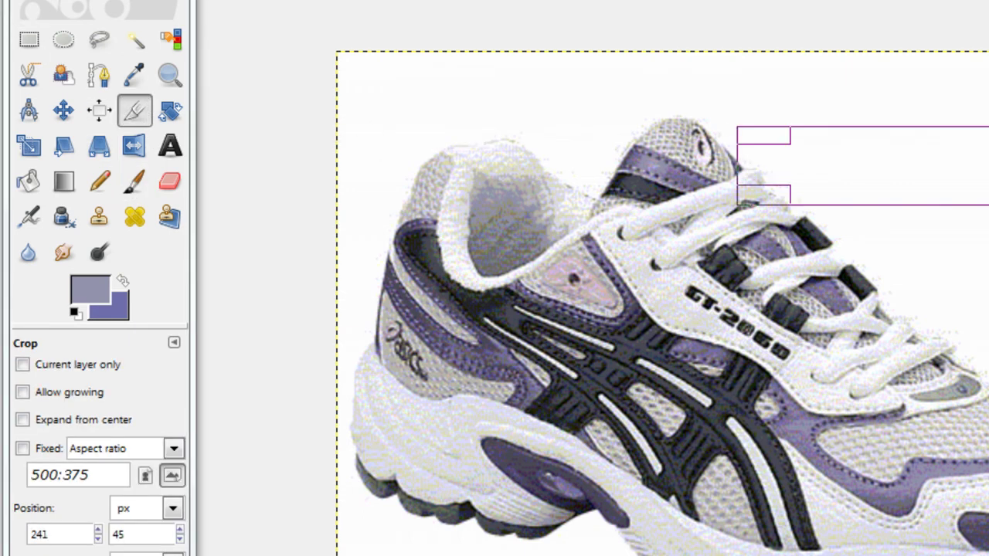
drag(858, 198, 858, 431)
drag(768, 282, 371, 314)
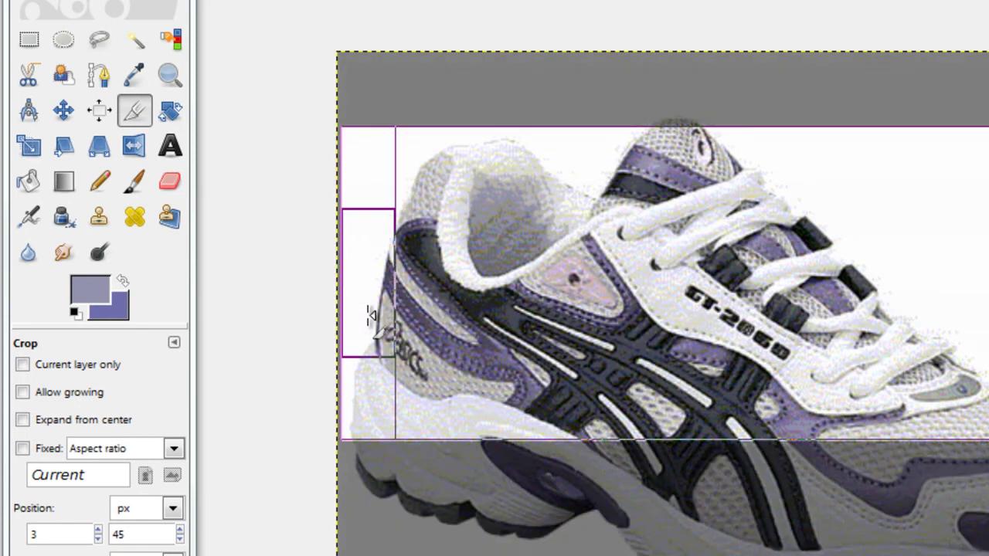
click(678, 285)
key(ctrl+z)
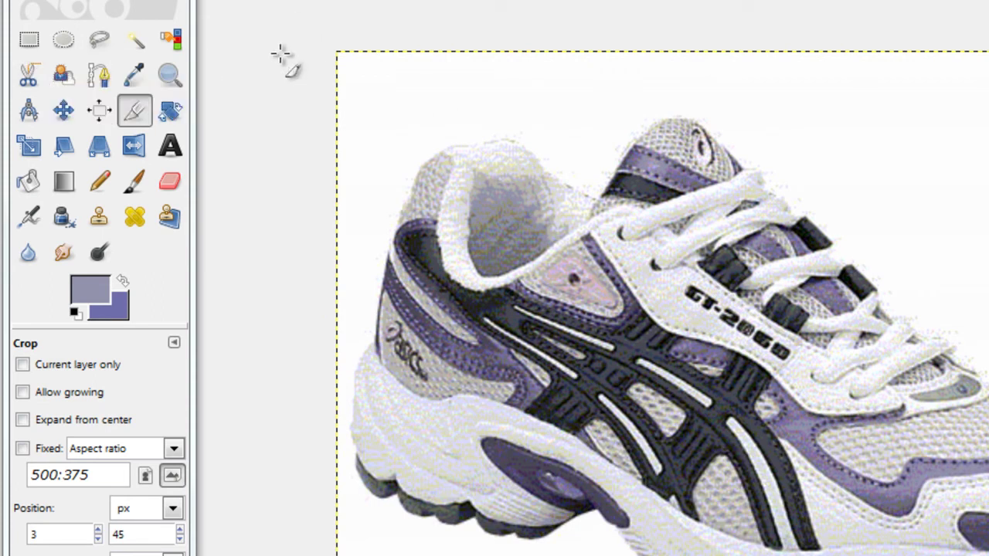
Try rotating the shoe layer counter-clockwise about its centre with the Rotate tool and cancel the transform
click(179, 119)
click(709, 332)
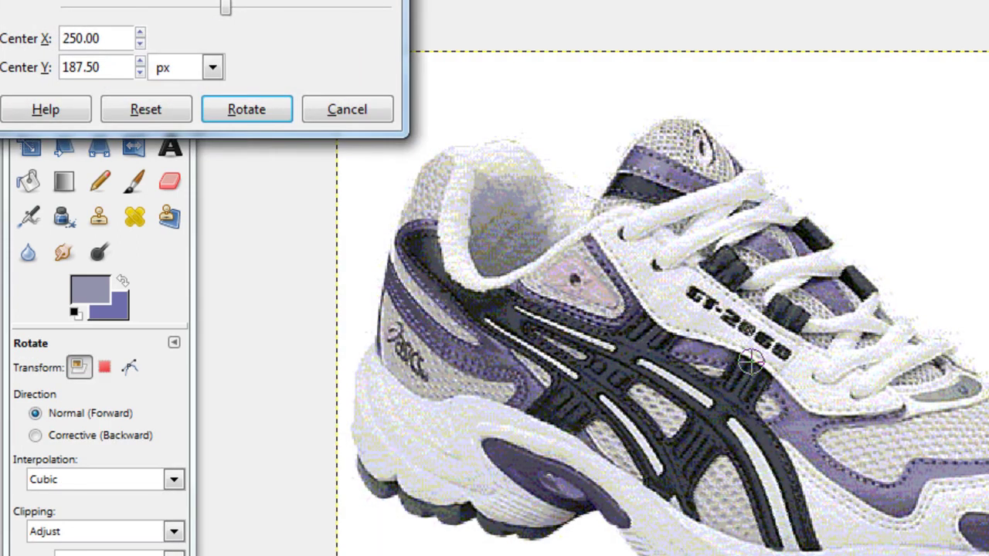
drag(813, 527, 868, 494)
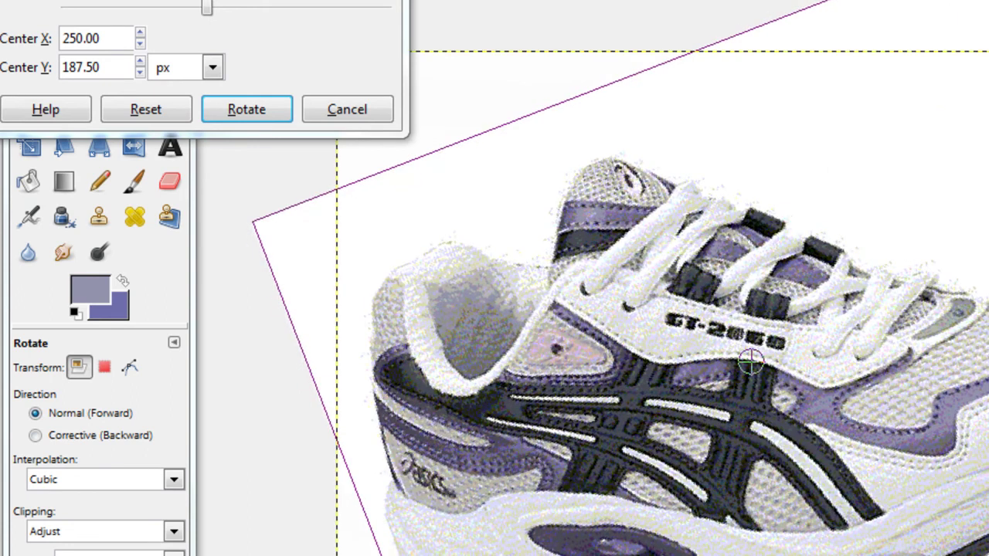
click(371, 116)
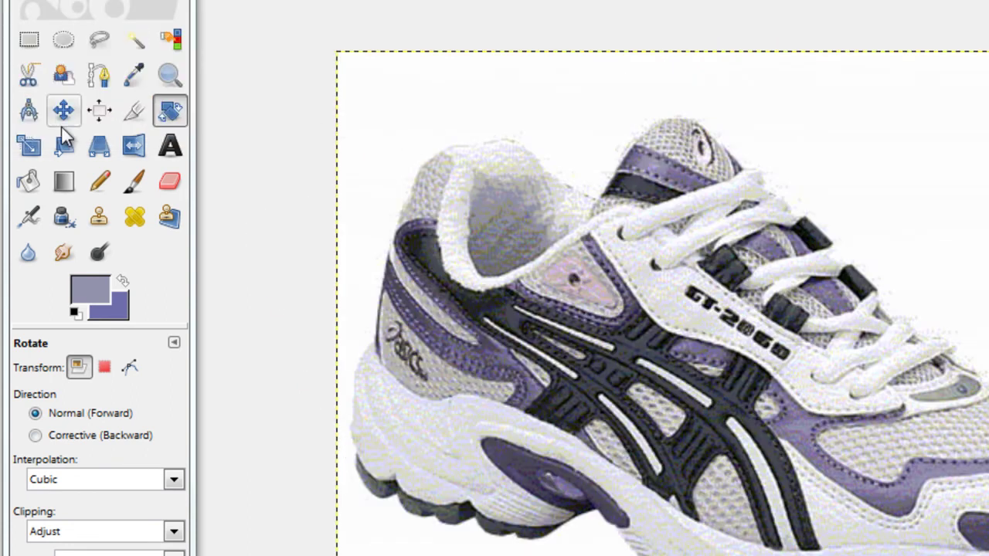
Try scaling the shoe layer to 482 × 352 pixels and again with width and height linked, and cancel the scaling
click(34, 151)
drag(988, 555, 937, 502)
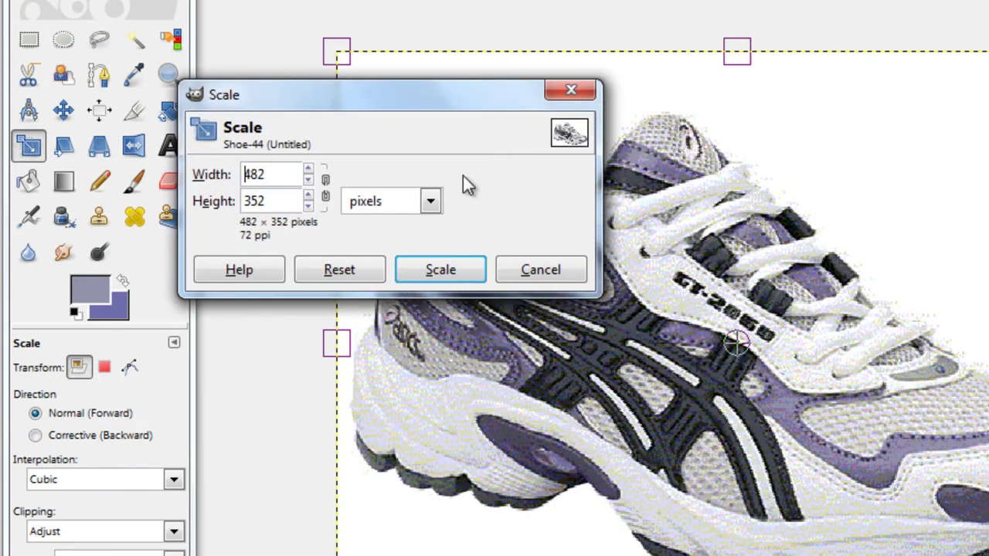
click(328, 188)
mouse_move(988, 555)
mouse_down()
mouse_move(818, 392)
mouse_move(583, 219)
mouse_move(815, 461)
mouse_move(988, 555)
mouse_up()
click(543, 276)
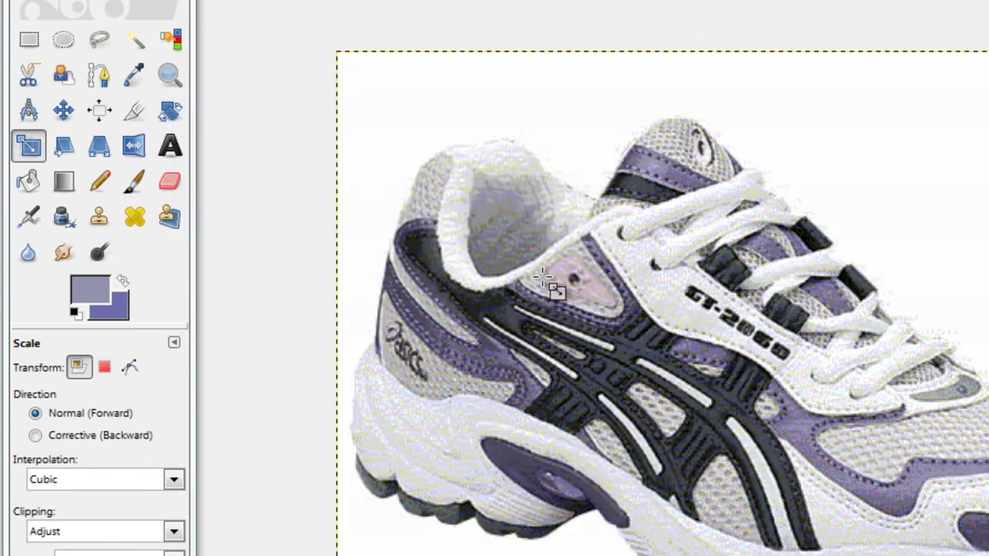
Try shearing the shoe layer horizontally so its upper edge slants to the left, and cancel the shear
click(72, 155)
click(680, 342)
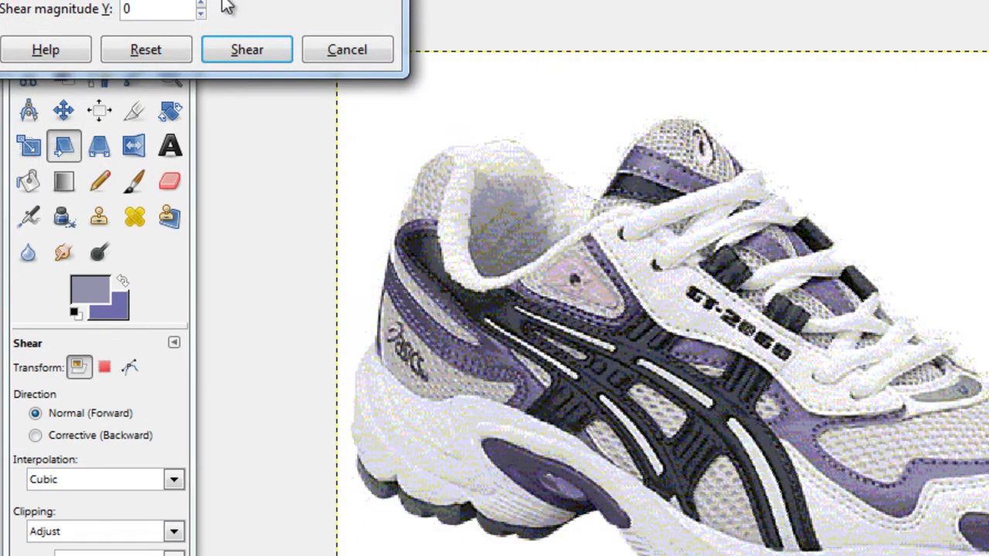
drag(680, 342, 653, 343)
drag(751, 149, 596, 150)
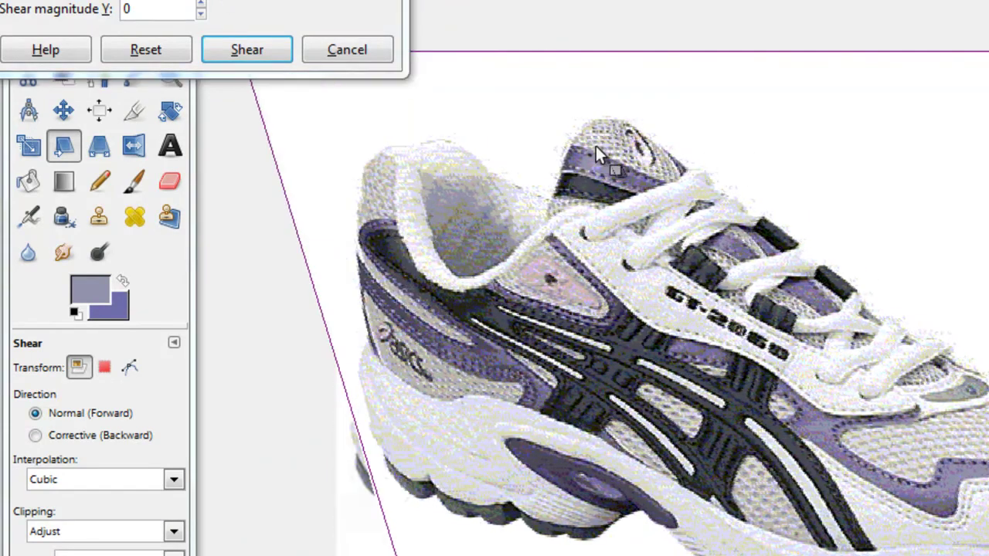
click(347, 50)
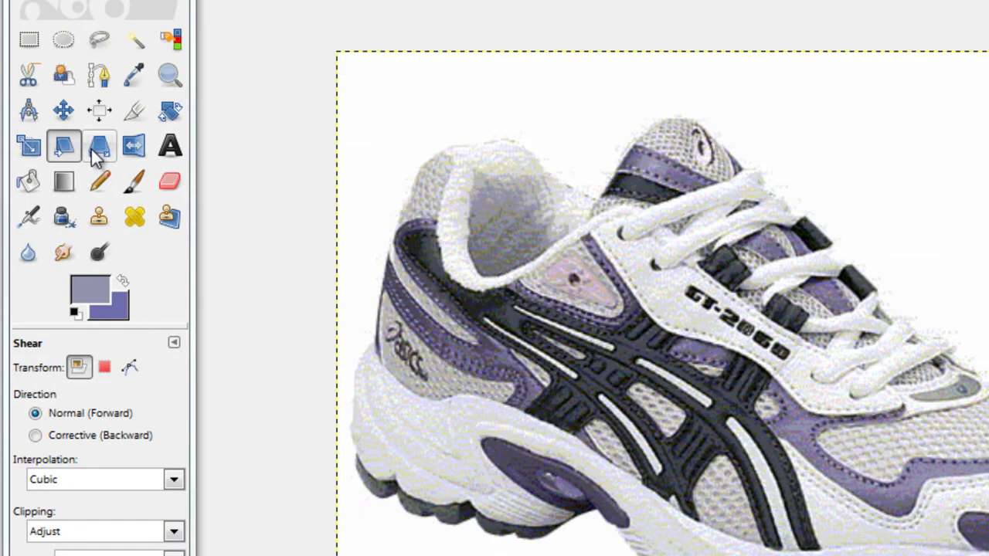
Distort the shoe layer with the Perspective tool by pulling its corners inward, apply it, and undo the transform
click(96, 150)
click(785, 325)
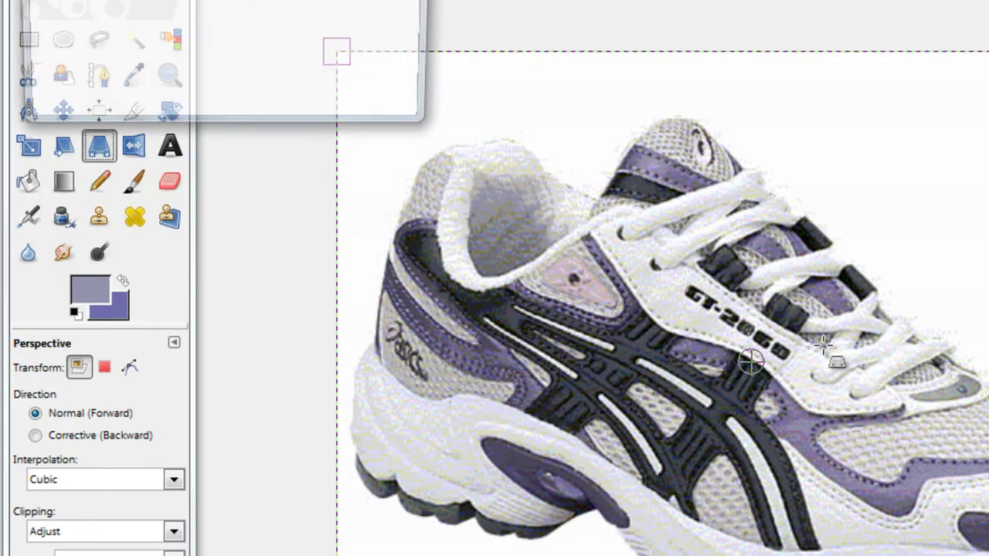
drag(529, 183, 559, 160)
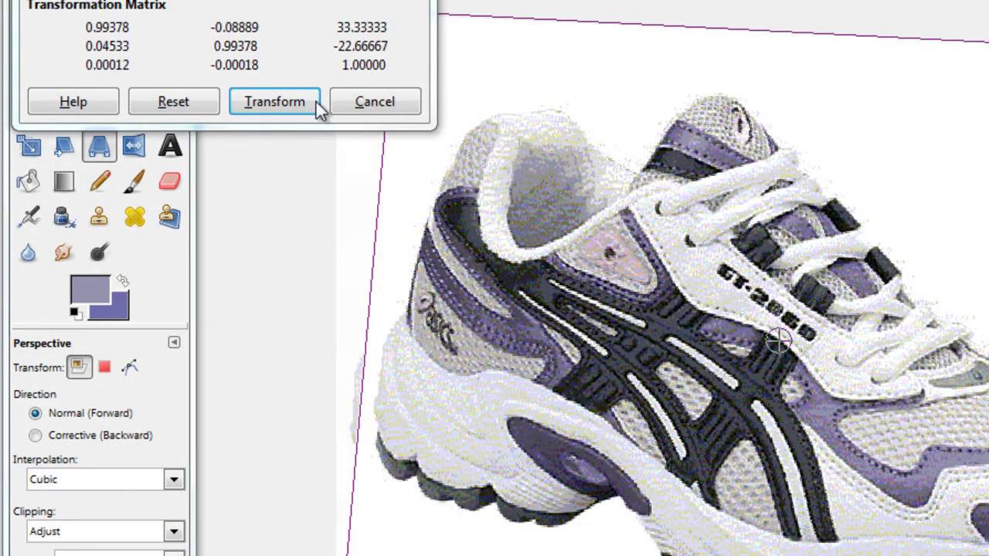
drag(950, 131, 842, 313)
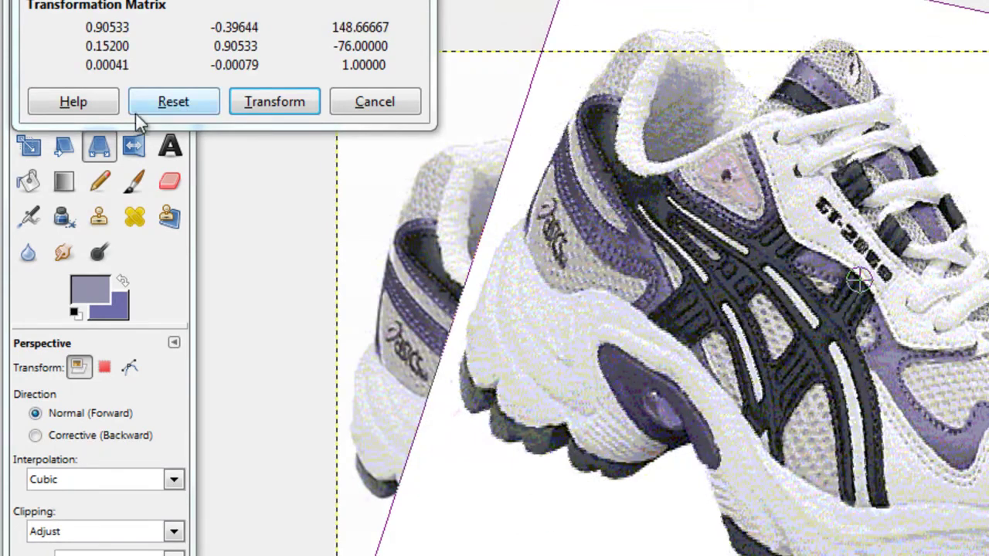
click(256, 101)
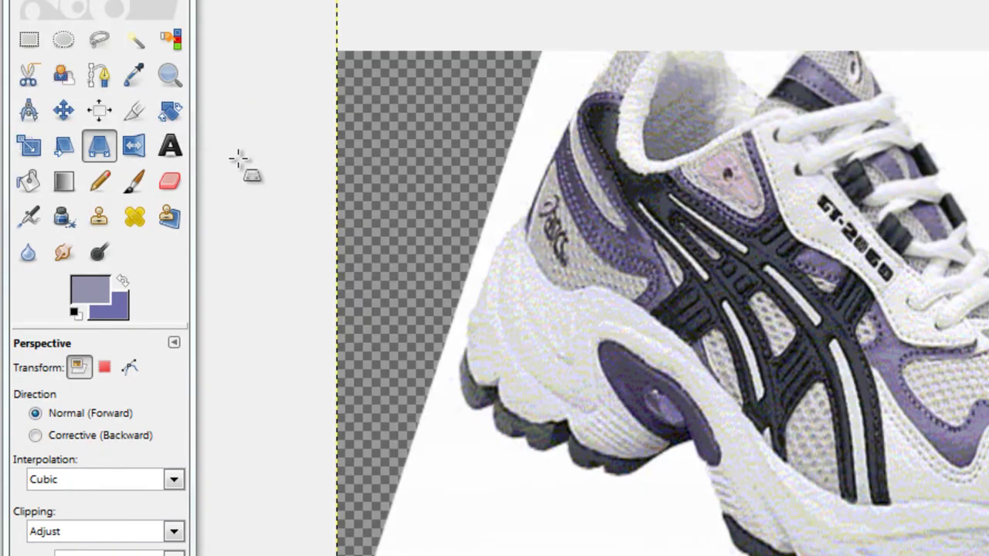
key(ctrl+z)
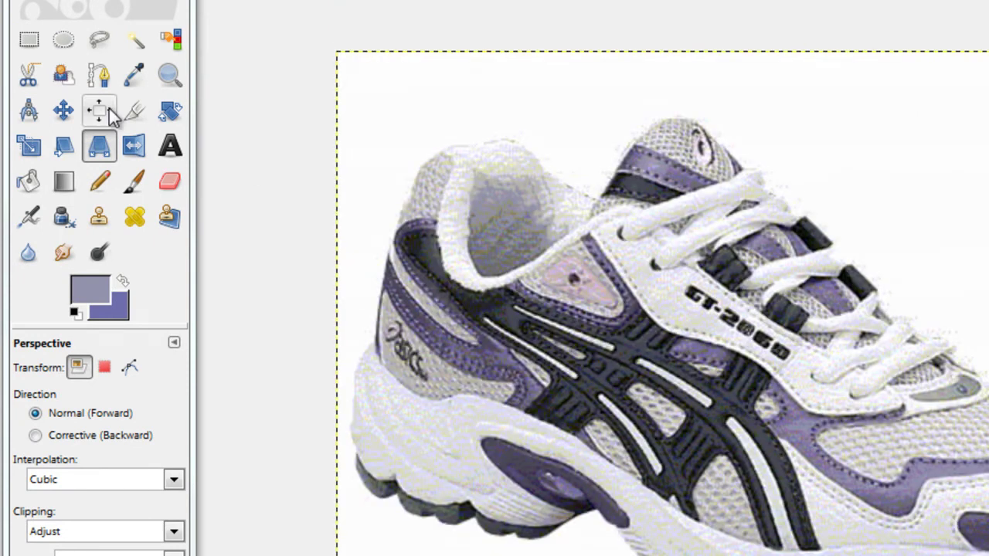
Flip the shoe layer horizontally with the Flip tool and undo the flip
click(134, 146)
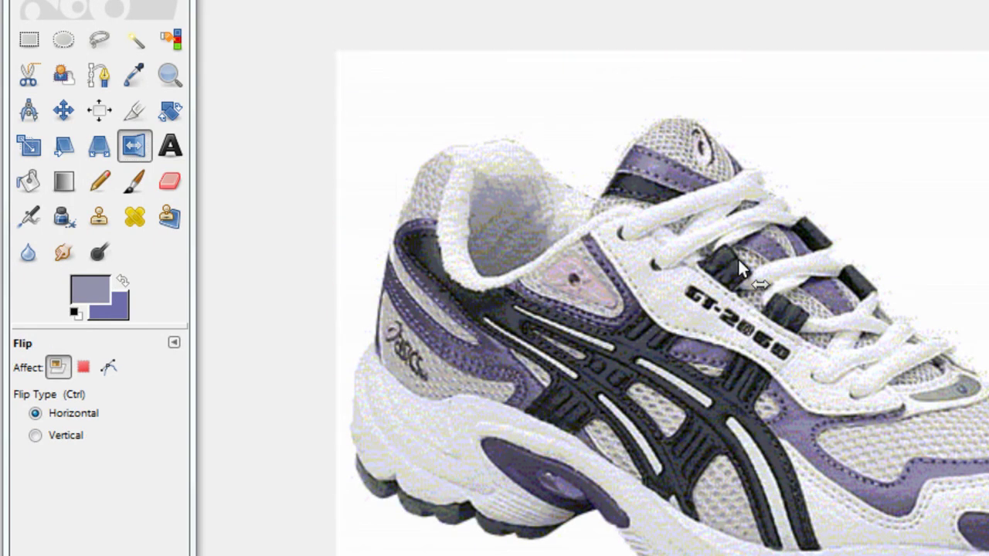
click(737, 257)
key(ctrl+z)
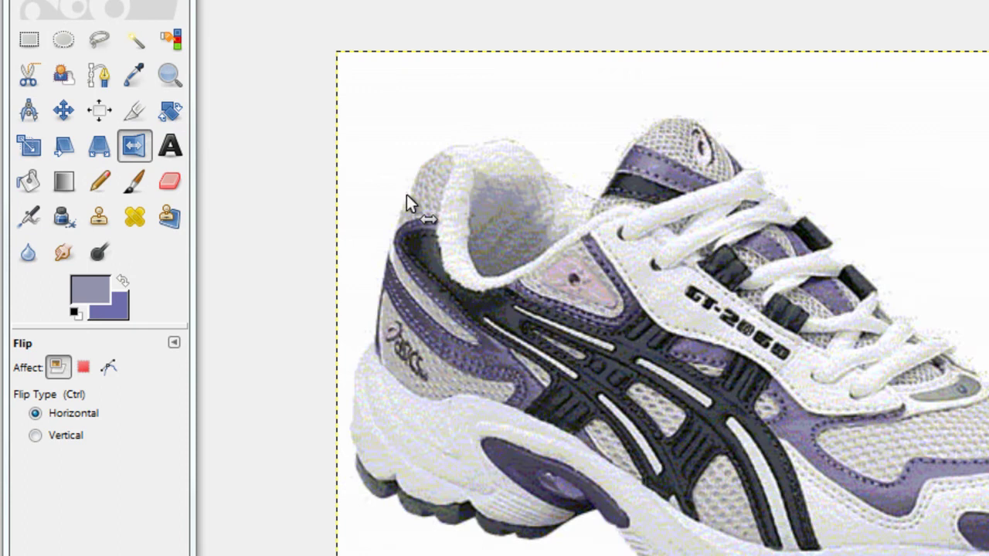
Add the text "Hello" on the white background above the laces and shift it slightly to the right
click(171, 147)
key(Tab)
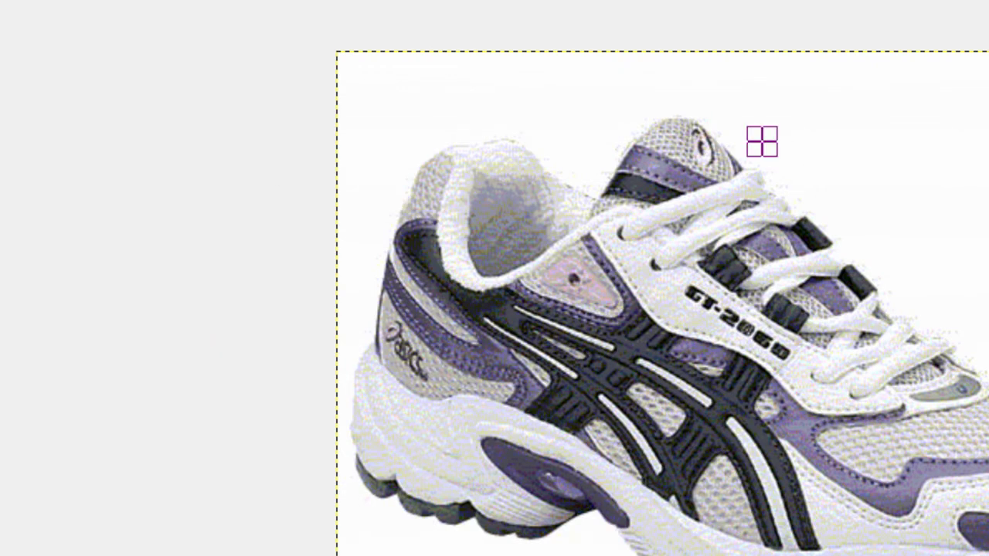
text(Helo)
key(BackSpace)
text(lo)
key(Tab)
key(Tab)
drag(777, 159, 859, 163)
key(Tab)
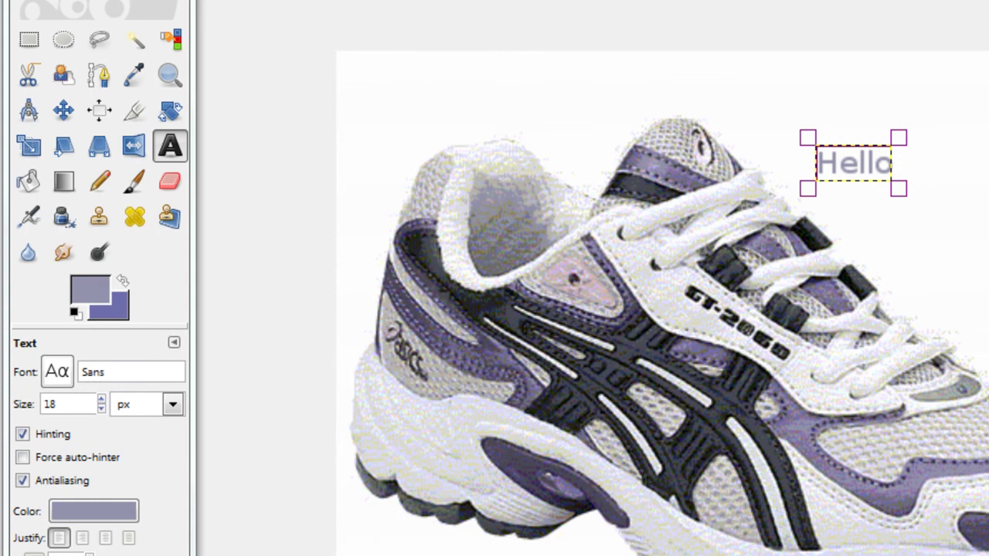
Make the shoe layer active, bucket-fill its white background with the foreground color, and undo the fill
click(26, 185)
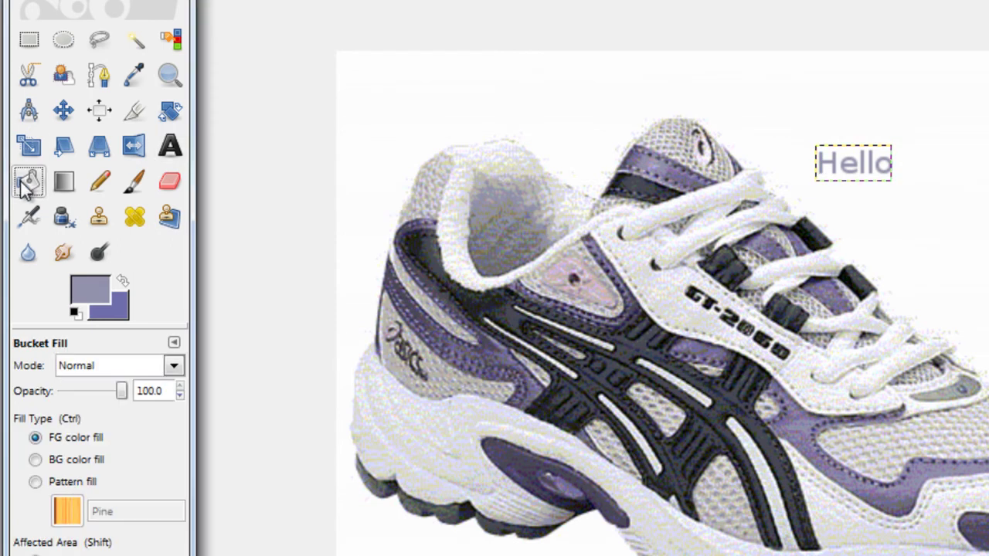
click(571, 87)
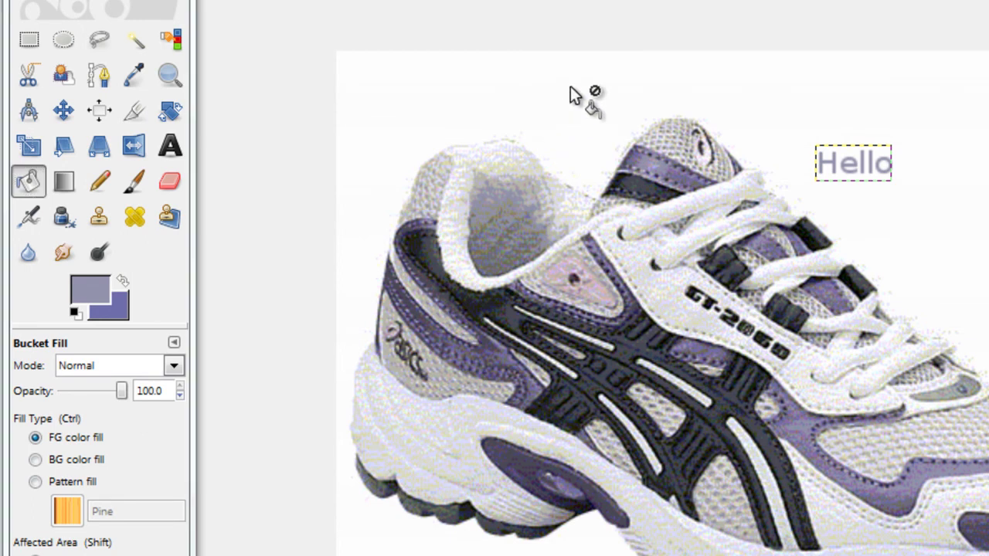
key(Page_Down)
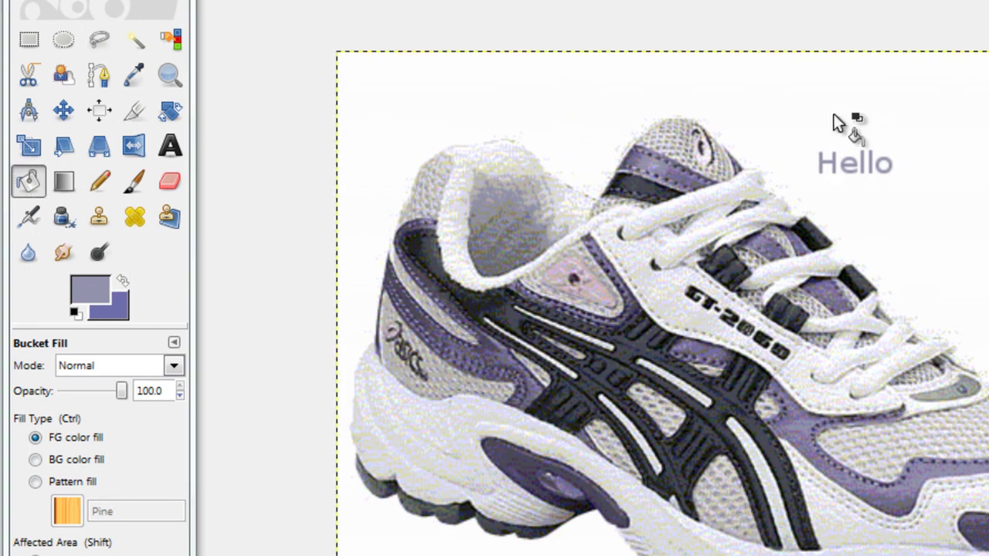
click(749, 102)
key(ctrl+z)
Apply a linear foreground-to-background gradient diagonally across the shoe layer with the Blend tool and undo it
click(64, 182)
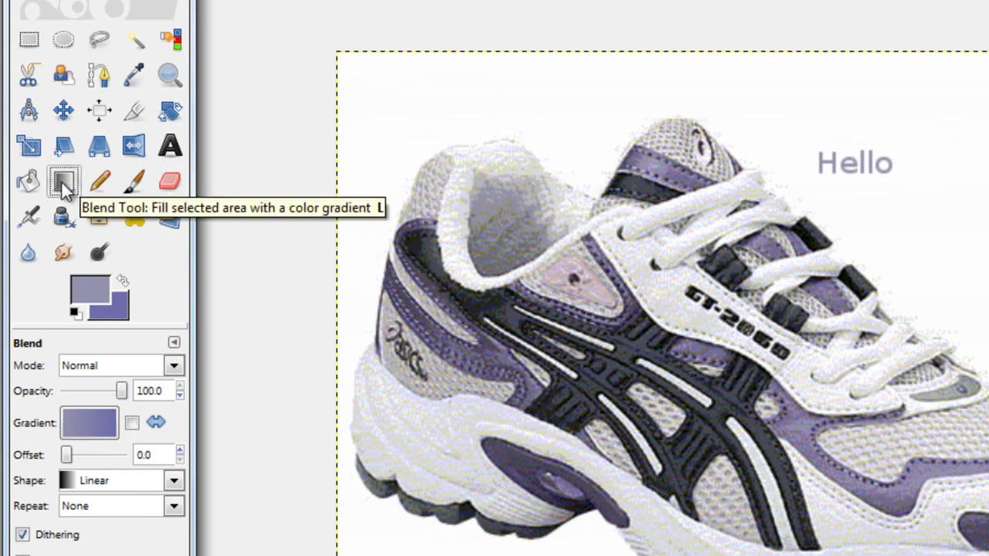
drag(724, 327, 916, 530)
key(ctrl+z)
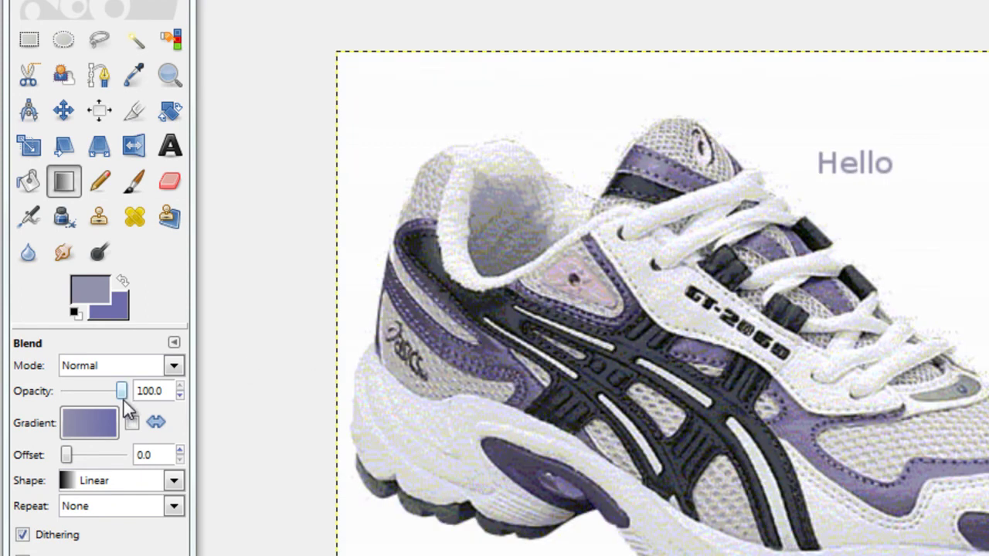
Set the gradient shape to Radial and change the foreground color to a bright light blue
click(130, 482)
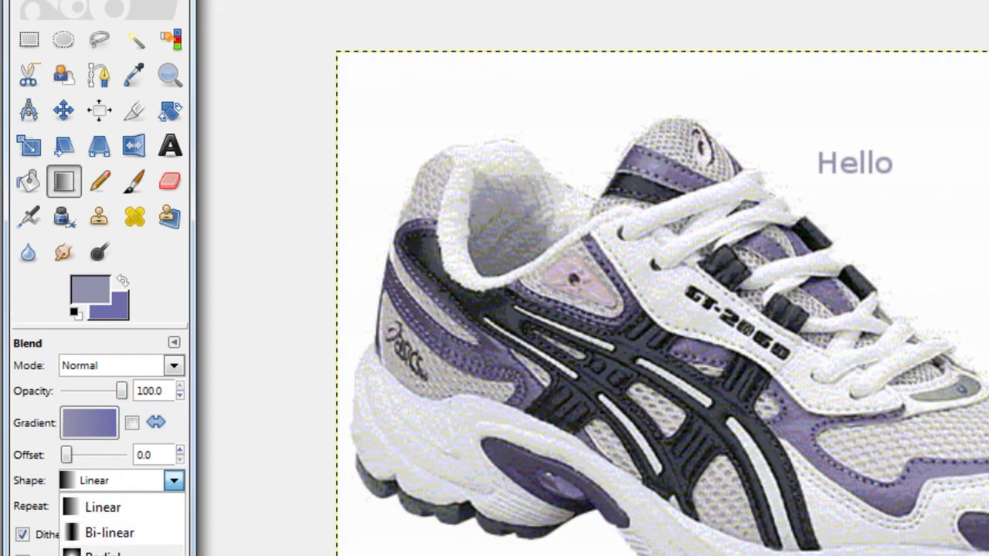
click(103, 553)
click(78, 286)
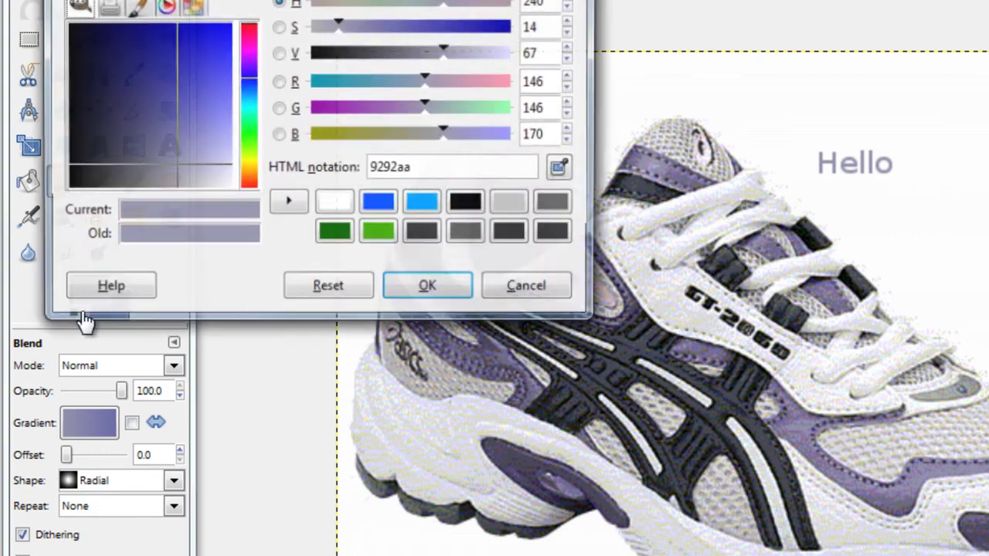
drag(201, 102, 250, 20)
click(248, 97)
click(428, 288)
Change the background color to a vivid, deeper blue
click(126, 308)
drag(152, 87, 234, 21)
click(248, 90)
click(428, 288)
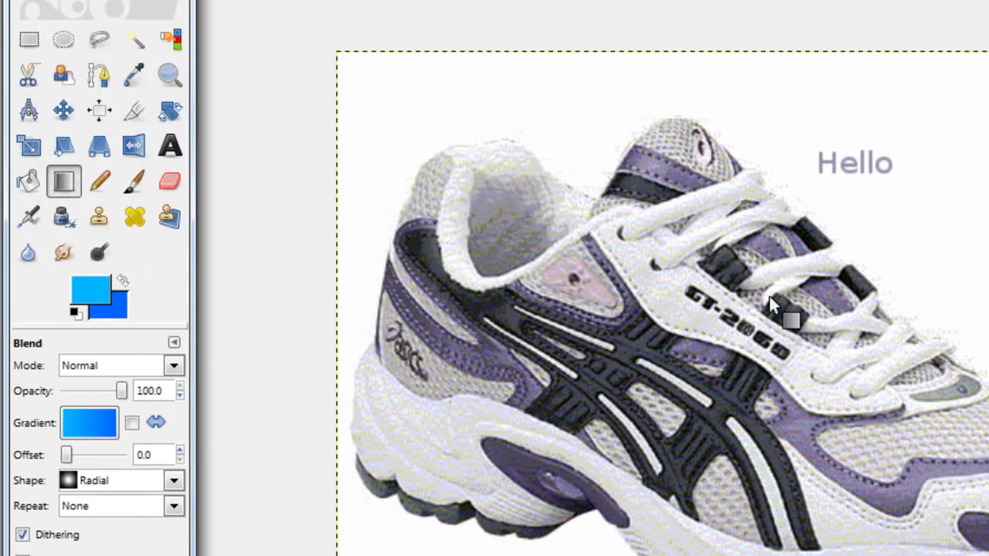
Apply the radial blue gradient outward from the middle of the shoe, undo it, and browse the available gradient presets
drag(781, 361, 988, 361)
key(ctrl+z)
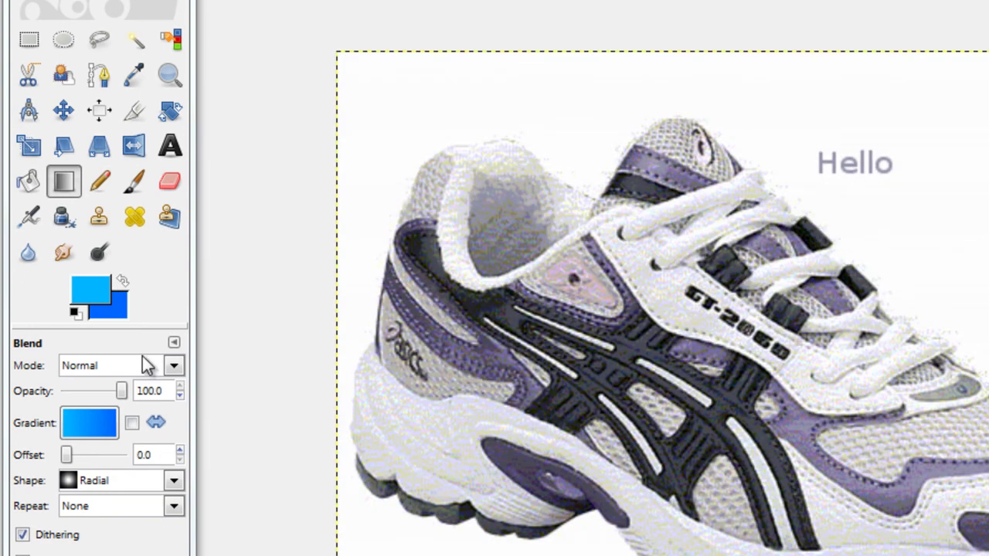
click(75, 421)
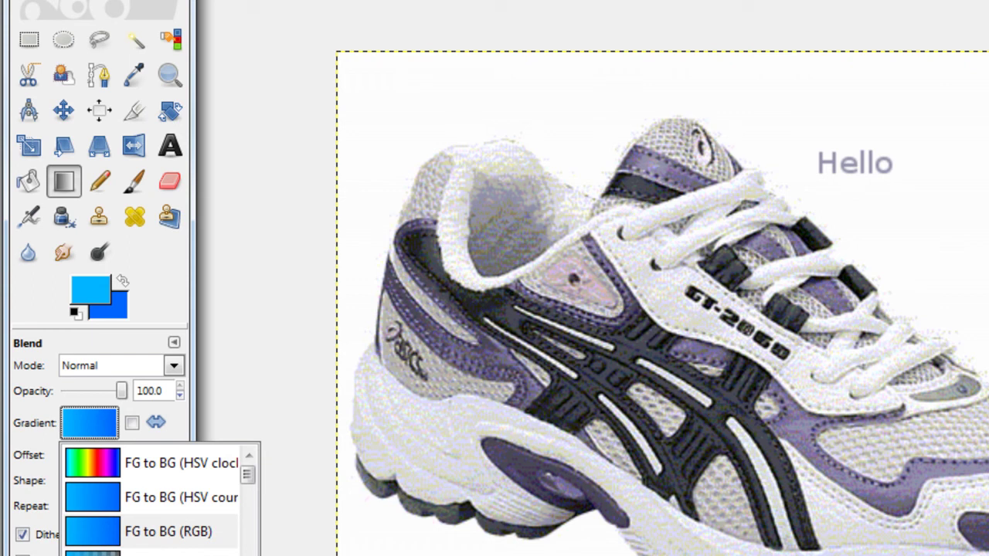
scroll(167, 525, down, 5)
scroll(167, 525, up, 4)
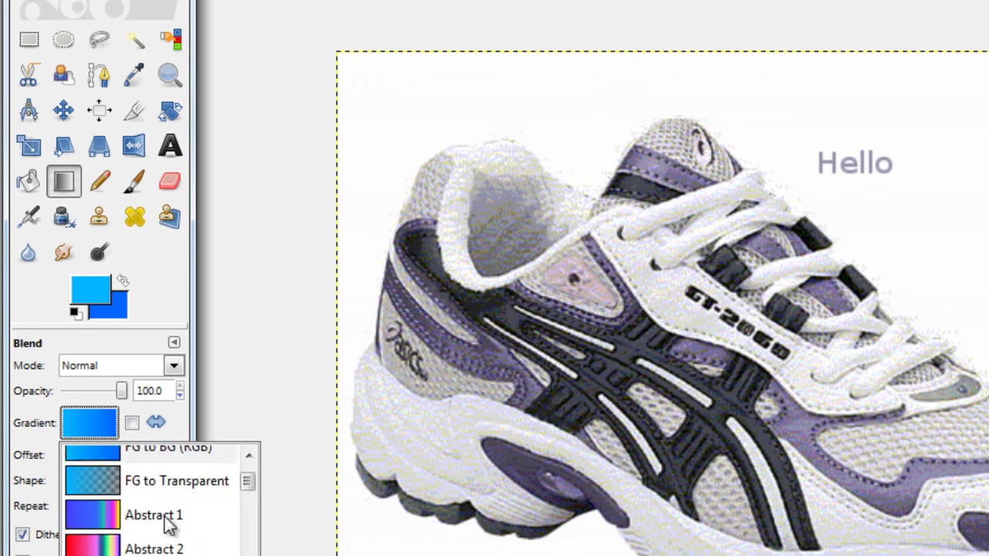
Draw two freehand Pencil strokes across the shoe with the Circle (11) brush and undo both
click(99, 182)
click(99, 181)
drag(621, 92, 765, 552)
drag(978, 202, 839, 553)
key(ctrl+z)
key(ctrl+z)
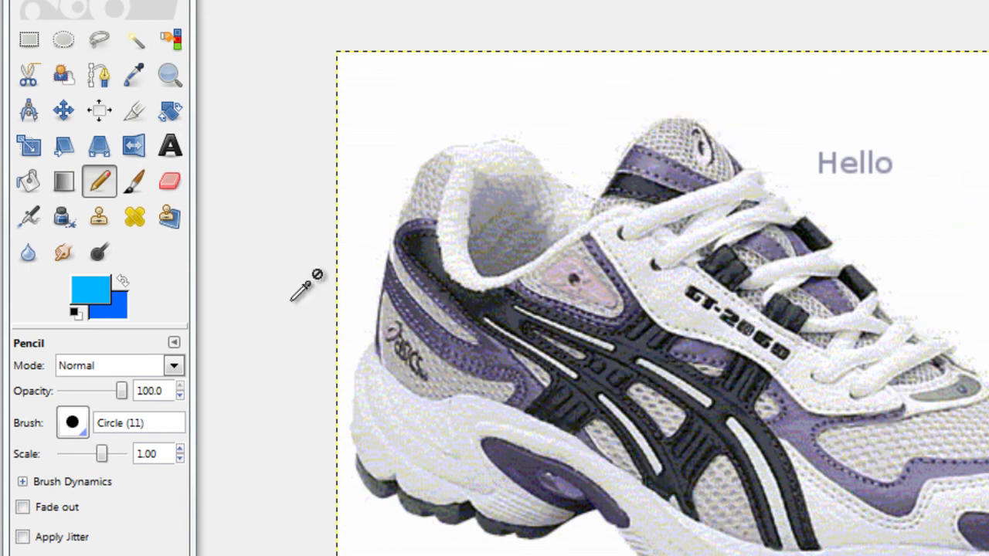
Paint a looping light blue Paintbrush stroke across the shoe's side and laces, and undo it
click(138, 183)
drag(626, 181, 987, 255)
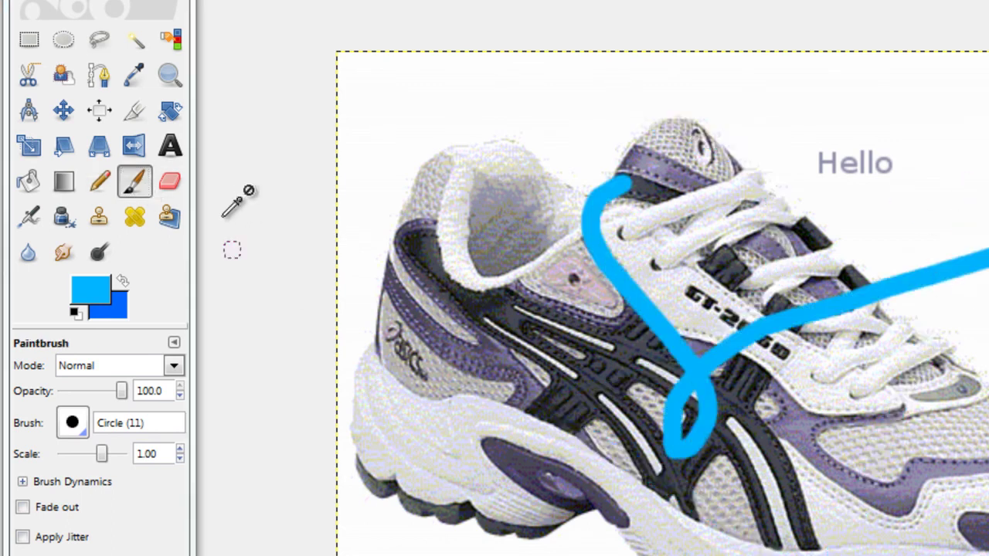
key(ctrl+z)
Erase a freehand stroke across the shoe's side stripes with the Eraser and undo the erasure
click(173, 183)
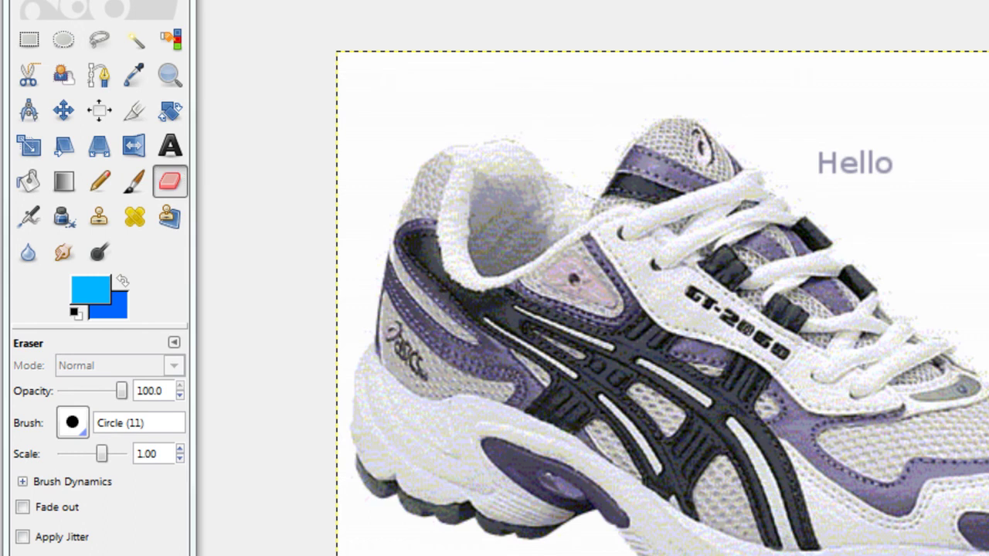
mouse_move(618, 404)
mouse_down()
mouse_move(715, 354)
mouse_move(879, 531)
mouse_move(889, 467)
mouse_up()
key(ctrl+z)
Spray looping light blue Airbrush strokes over the shoe's laces and side, and undo them
click(29, 217)
mouse_move(567, 197)
mouse_down()
mouse_move(686, 363)
mouse_move(628, 322)
mouse_move(753, 228)
mouse_move(858, 475)
mouse_move(933, 442)
mouse_move(933, 410)
mouse_move(851, 426)
mouse_up()
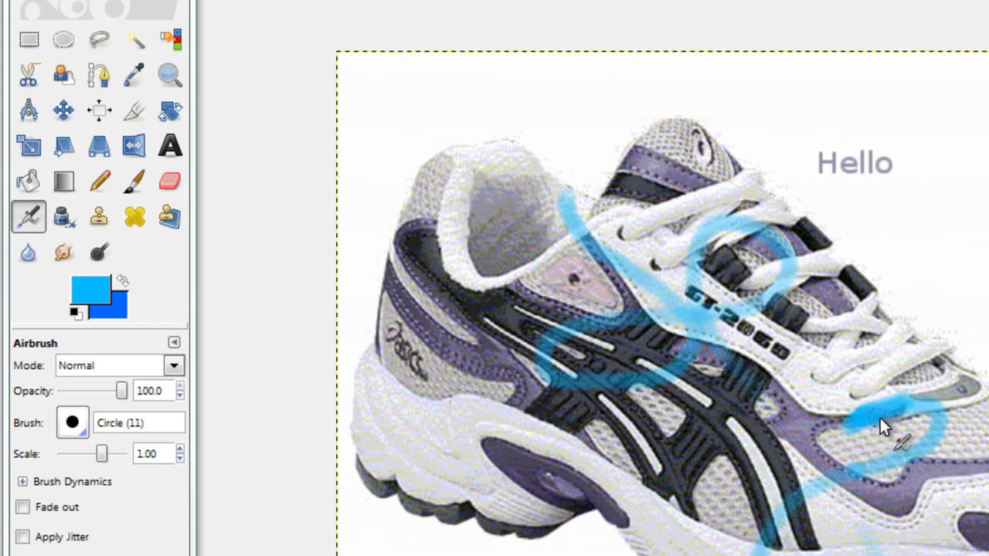
key(ctrl+z)
key(ctrl+z)
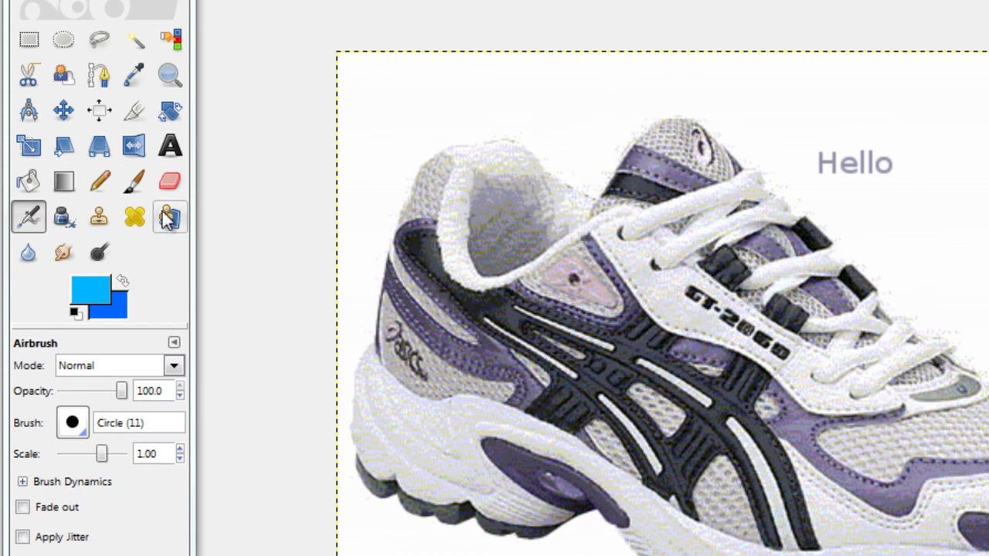
Draw a freehand Ink stroke from the laces down to the sole and undo it
click(63, 217)
mouse_move(784, 176)
mouse_down()
mouse_move(983, 283)
mouse_move(738, 337)
mouse_move(470, 229)
mouse_move(802, 377)
mouse_move(595, 288)
mouse_move(486, 493)
mouse_up()
key(ctrl+z)
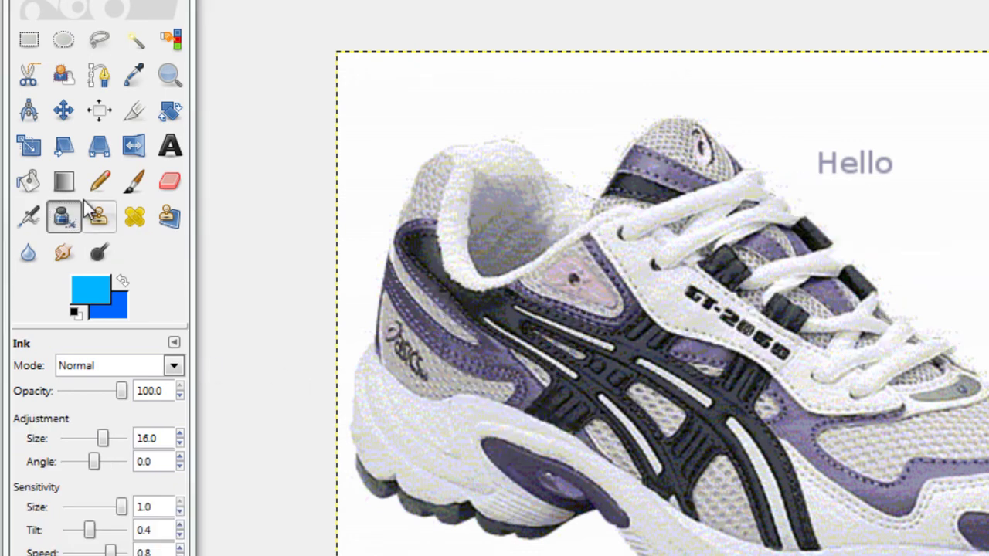
Clone the shoe's side stripes into the white area beyond the laces at brush scale 6.76, and undo the cloned strokes
click(99, 219)
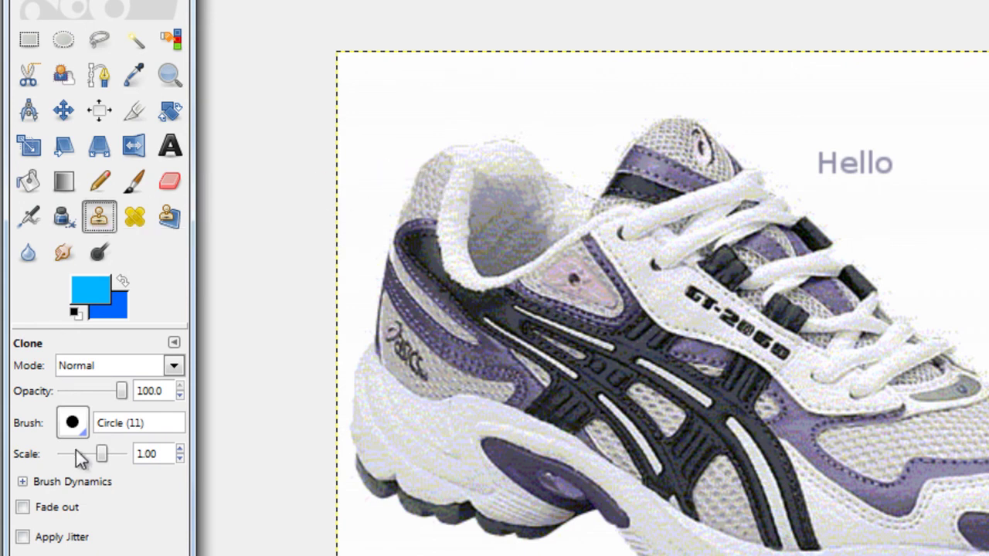
mouse_move(102, 456)
mouse_down()
mouse_move(110, 466)
mouse_move(128, 456)
mouse_up()
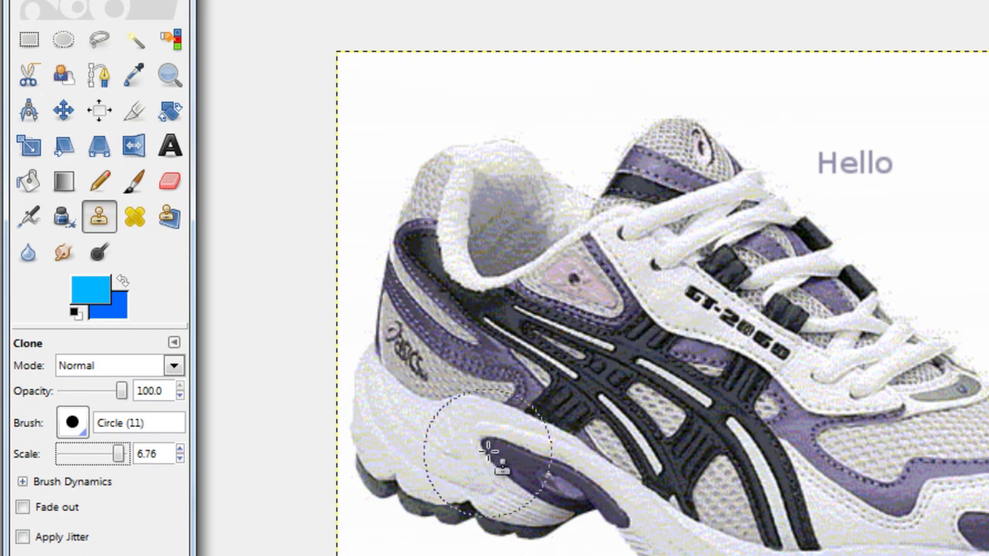
ctrl+click(602, 380)
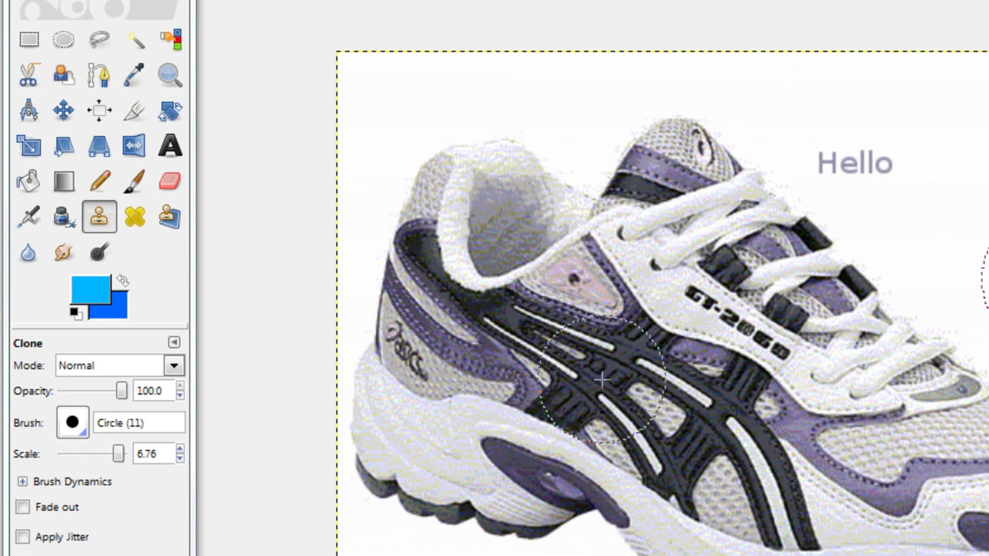
mouse_move(988, 212)
mouse_down()
mouse_move(986, 185)
mouse_move(958, 179)
mouse_move(934, 149)
mouse_move(899, 133)
mouse_move(988, 70)
mouse_move(988, 113)
mouse_up()
mouse_move(988, 232)
mouse_down()
mouse_move(988, 128)
mouse_move(913, 149)
mouse_move(801, 28)
mouse_move(737, 31)
mouse_move(862, 117)
mouse_move(862, 171)
mouse_move(830, 134)
mouse_move(918, 200)
mouse_move(988, 325)
mouse_move(988, 363)
mouse_up()
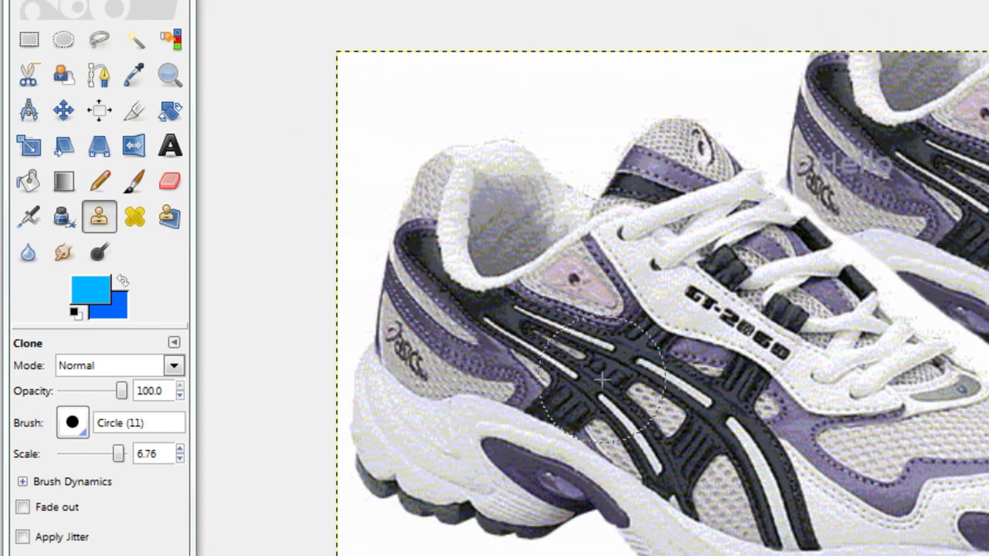
key(ctrl+z)
key(ctrl+z)
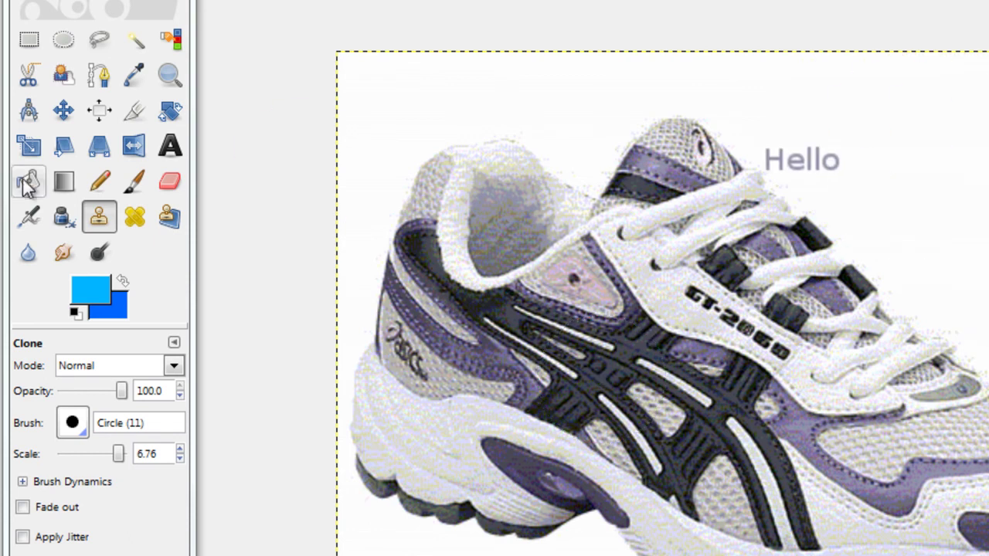
Examine the options of the Heal tool and the Perspective Clone tool
click(136, 219)
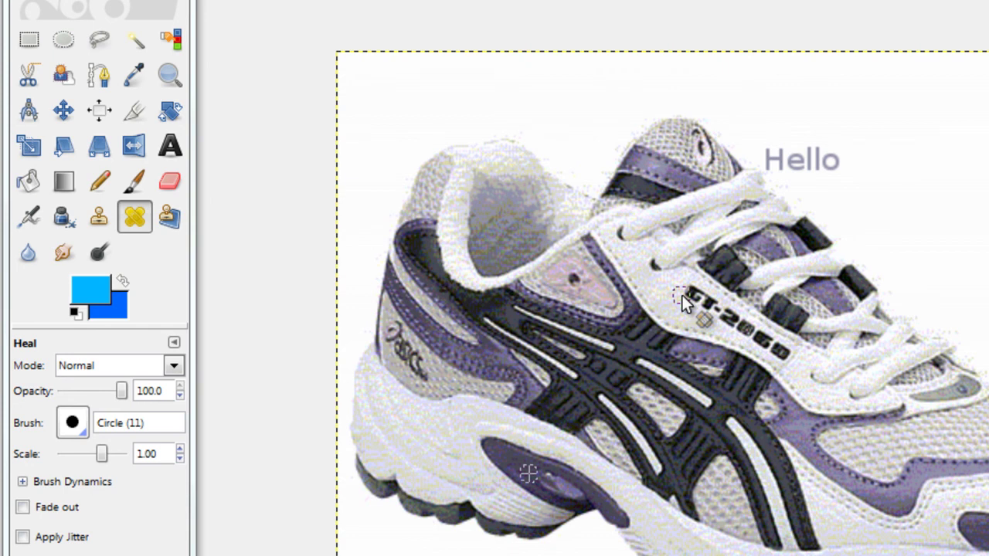
click(167, 217)
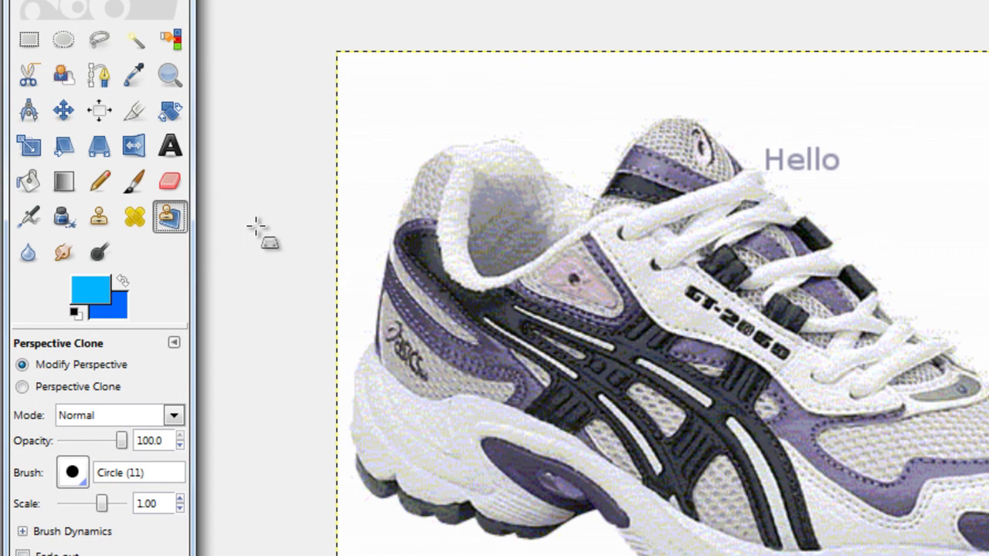
Blur the shoe's side stripes, lettering and laces with Blur / Sharpen at brush scale 10.00, and undo the blur
click(27, 255)
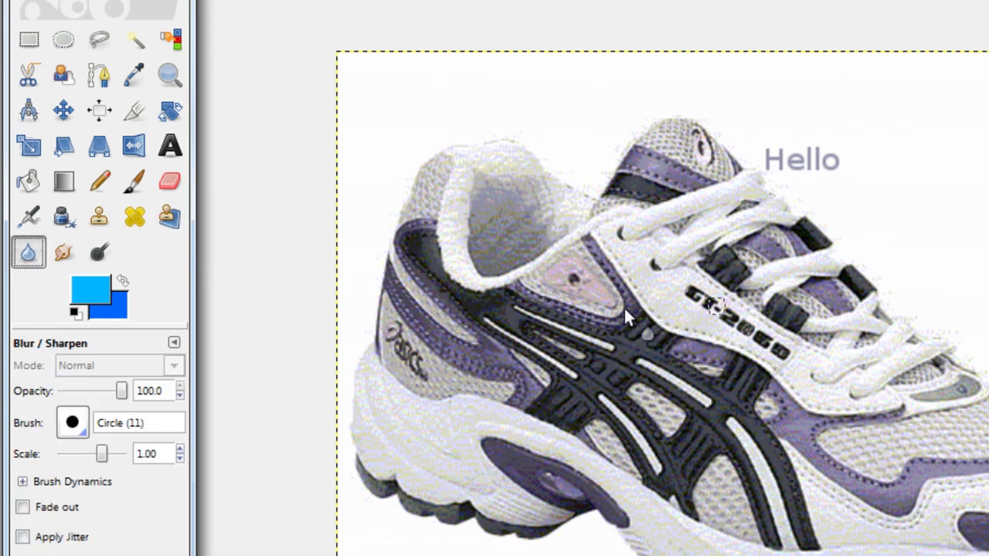
drag(102, 454, 124, 455)
mouse_move(850, 325)
mouse_down()
mouse_move(765, 342)
mouse_move(723, 339)
mouse_move(719, 312)
mouse_move(707, 320)
mouse_up()
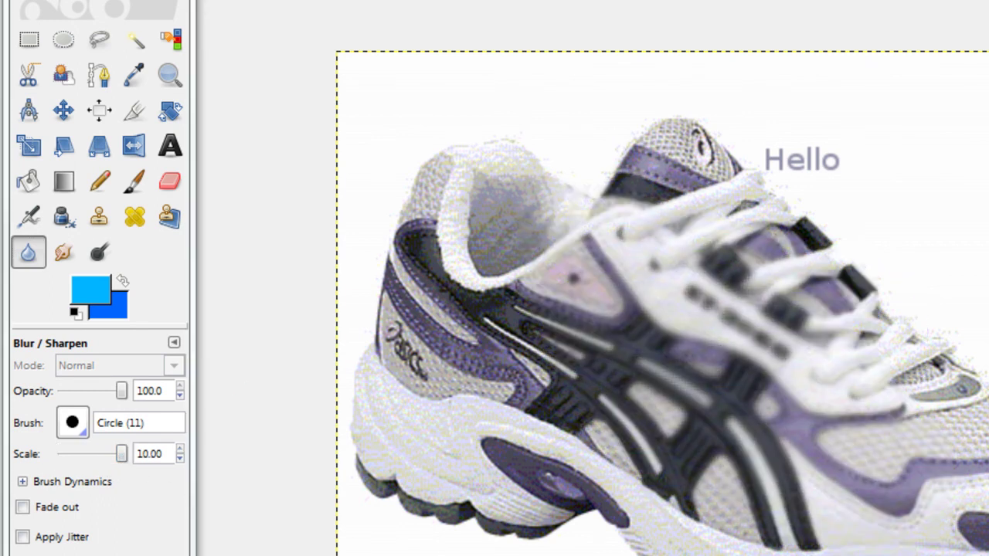
key(ctrl+z)
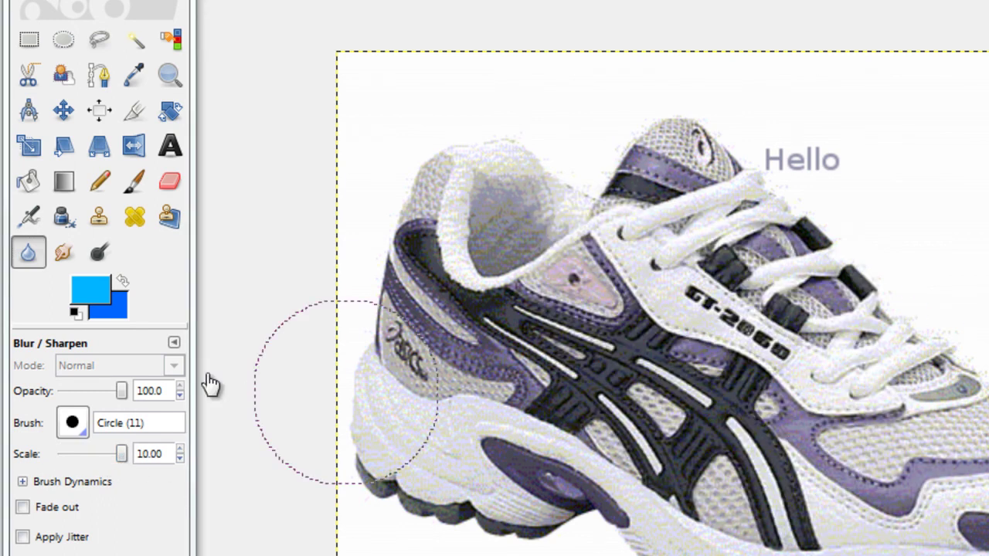
Smudge the shoe's laces and side with freehand back-and-forth strokes, and undo the smudging
click(65, 255)
mouse_move(835, 221)
mouse_down()
mouse_move(762, 326)
mouse_move(966, 387)
mouse_move(911, 541)
mouse_move(611, 474)
mouse_move(371, 331)
mouse_move(393, 342)
mouse_move(656, 347)
mouse_up()
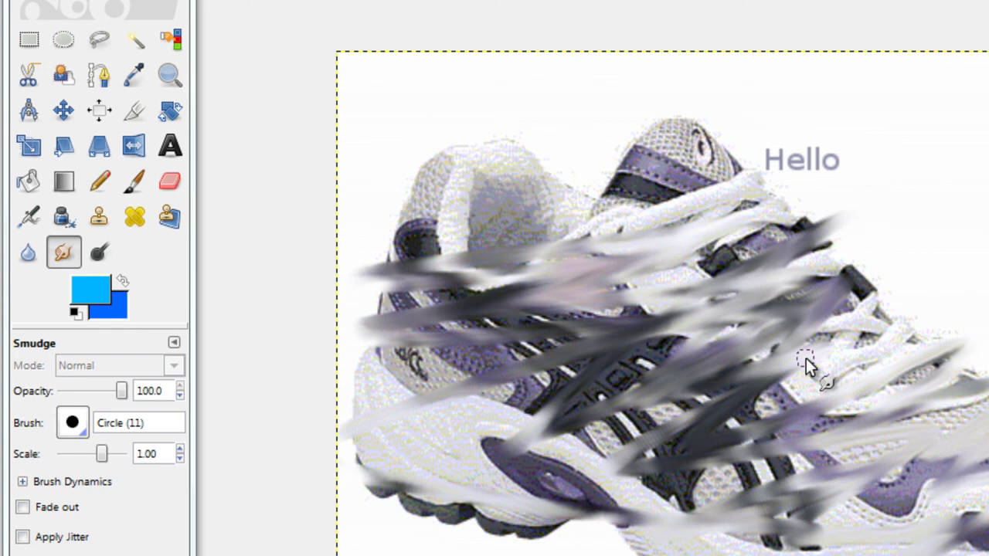
key(ctrl+z)
mouse_move(804, 367)
mouse_down()
mouse_move(765, 356)
mouse_move(799, 227)
mouse_move(658, 366)
mouse_up()
key(ctrl+z)
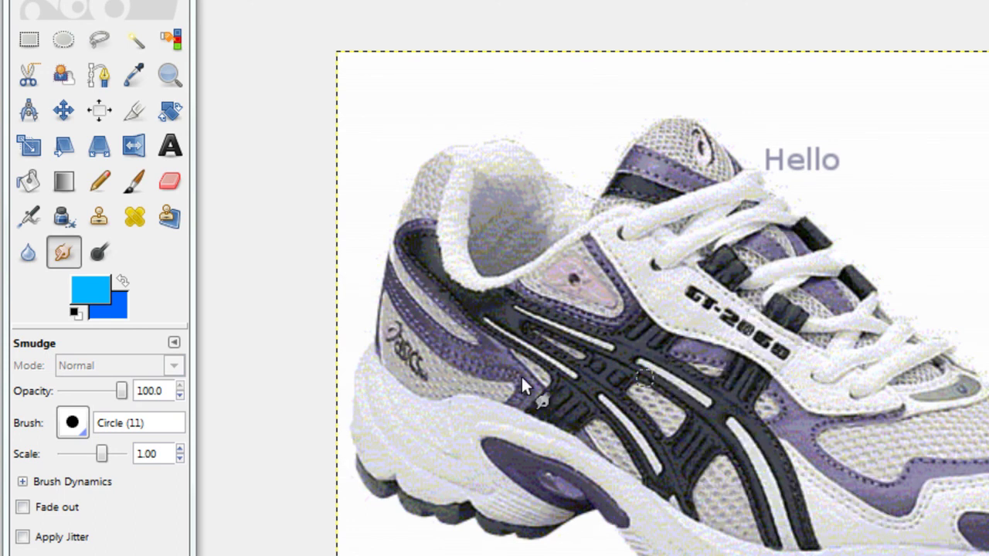
Examine the options of the Dodge / Burn, Rectangle Select and Ellipse Select tools
click(103, 258)
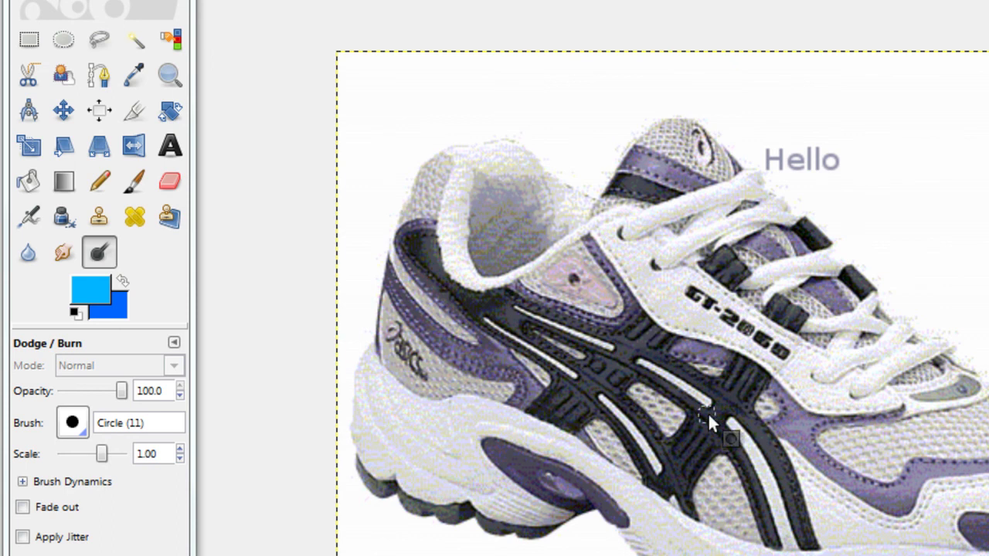
click(29, 38)
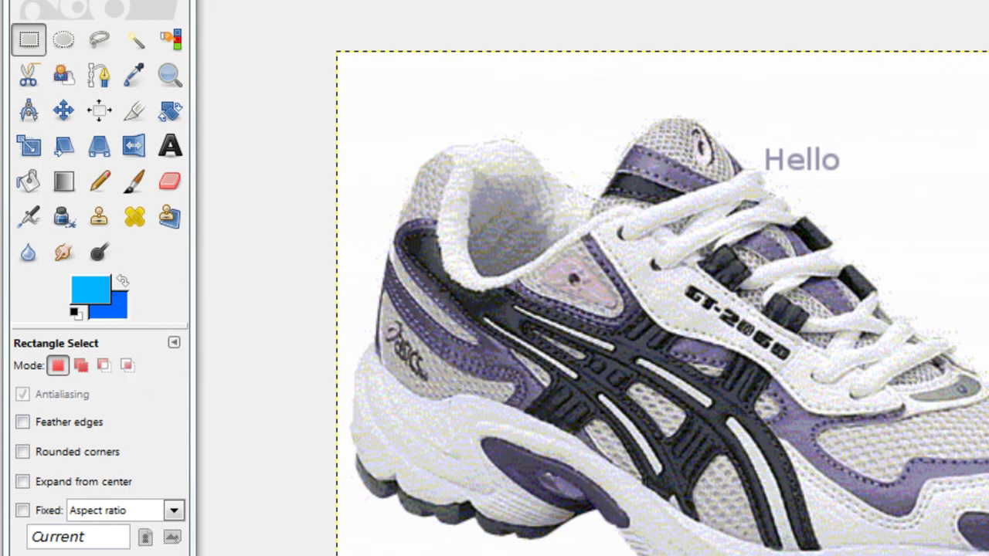
click(63, 39)
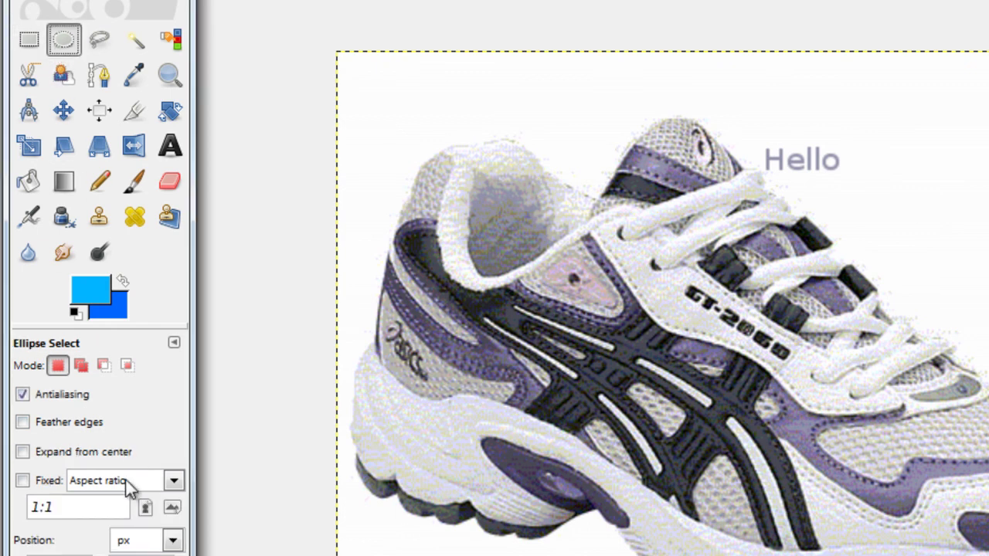
Try a small rectangular selection on the shoe's side with Rectangle Select and undo it
click(26, 41)
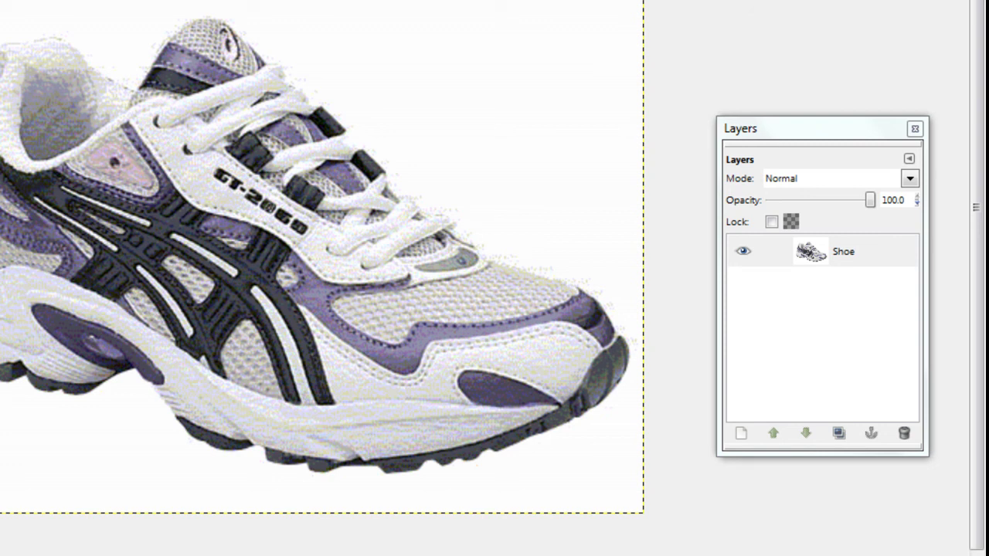
drag(110, 182, 136, 197)
key(ctrl+z)
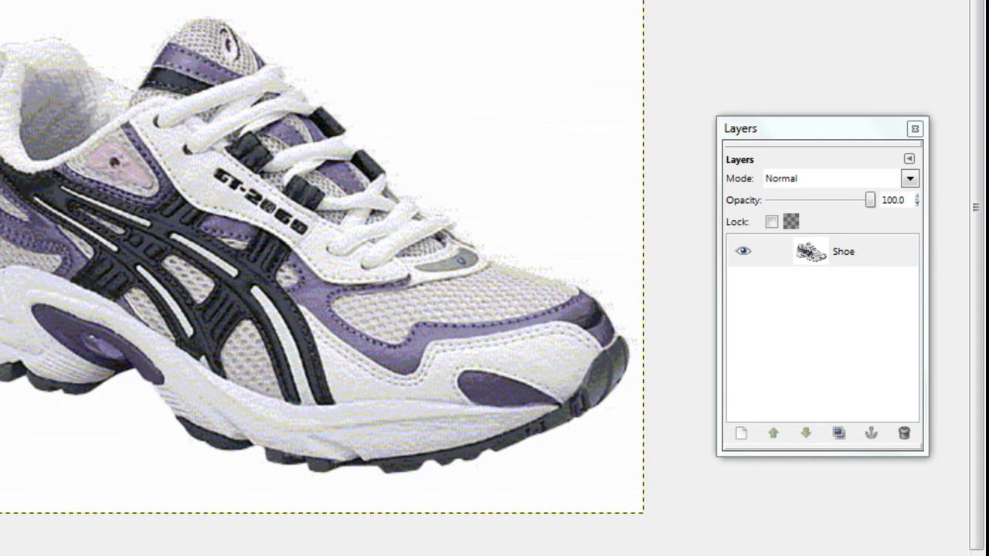